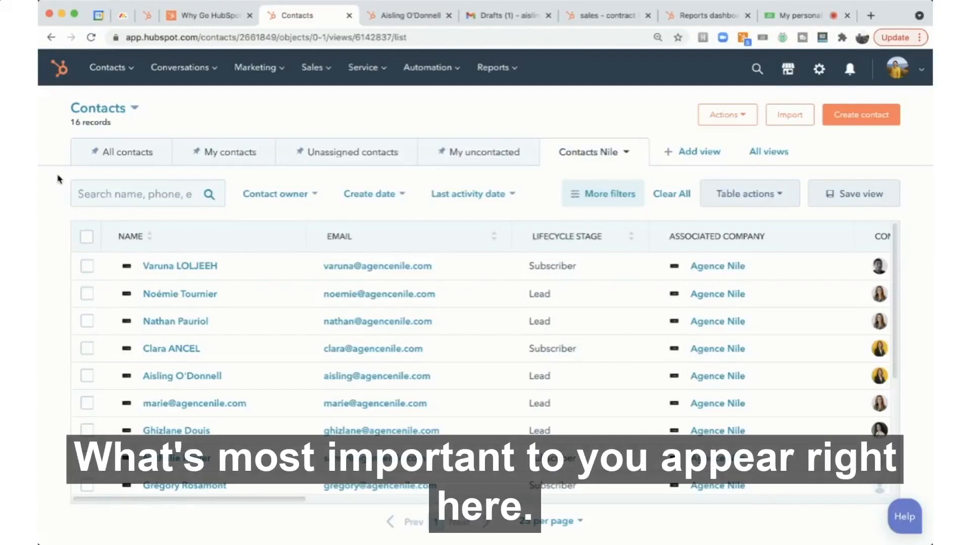
- Search the contacts list for the demo contact by first name and review the properties on their contact record
click(98, 189)
text(aisling)
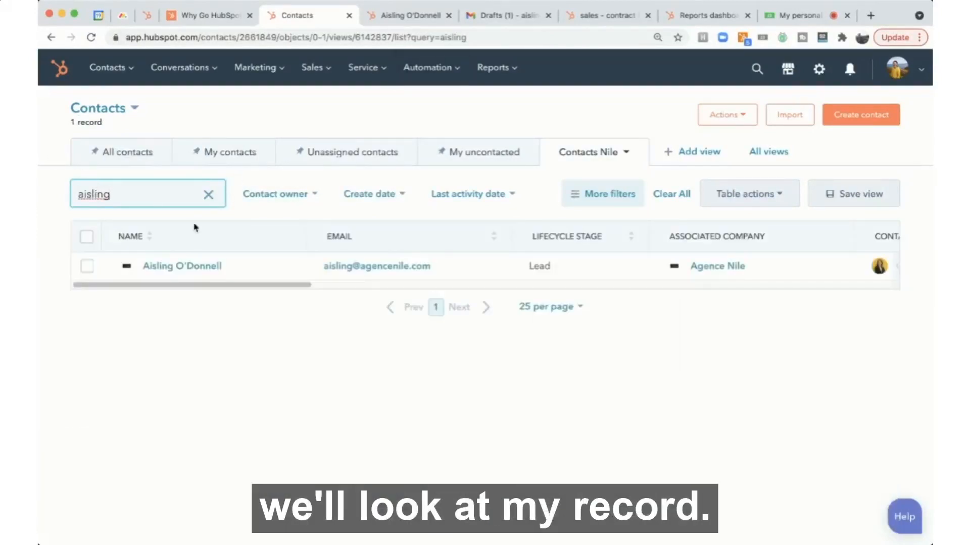
click(407, 23)
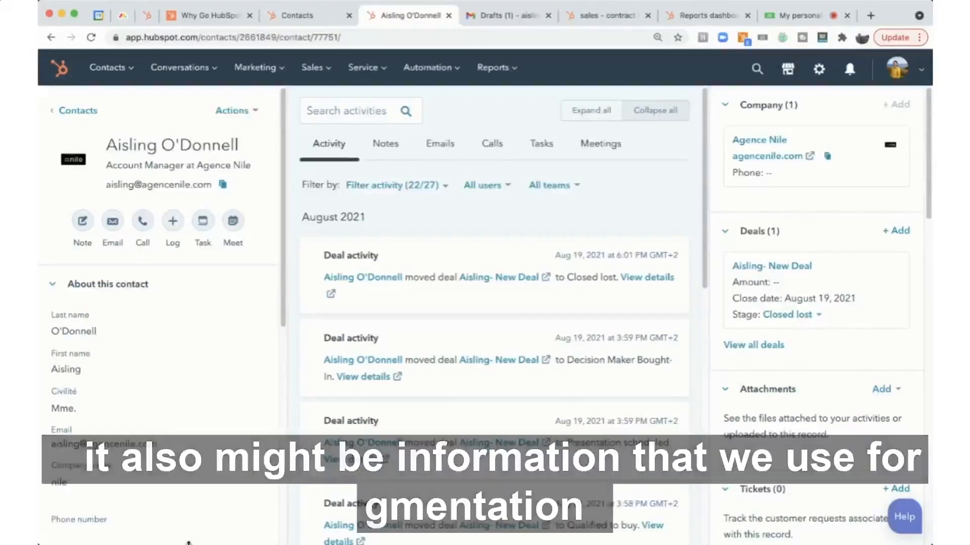
scroll(59, 446, down, 3)
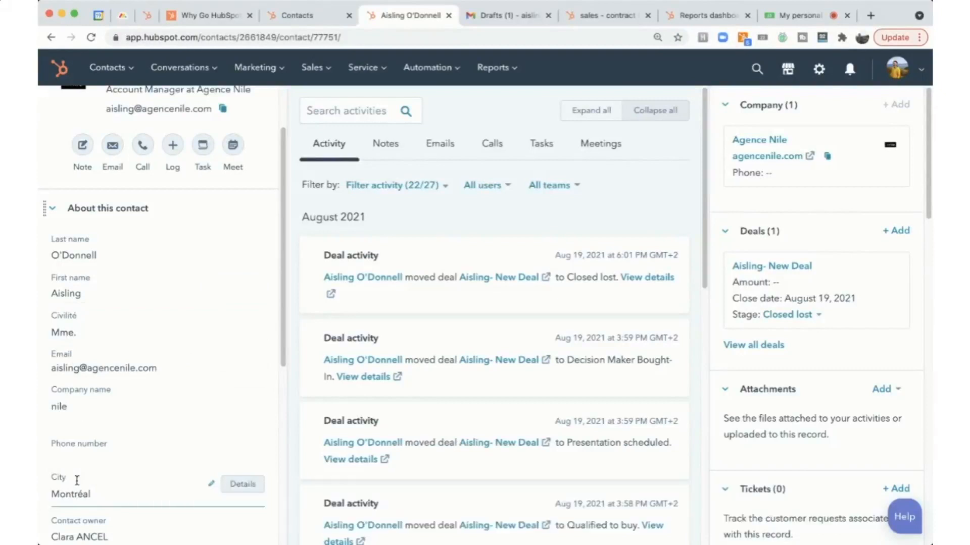
scroll(77, 479, up, 3)
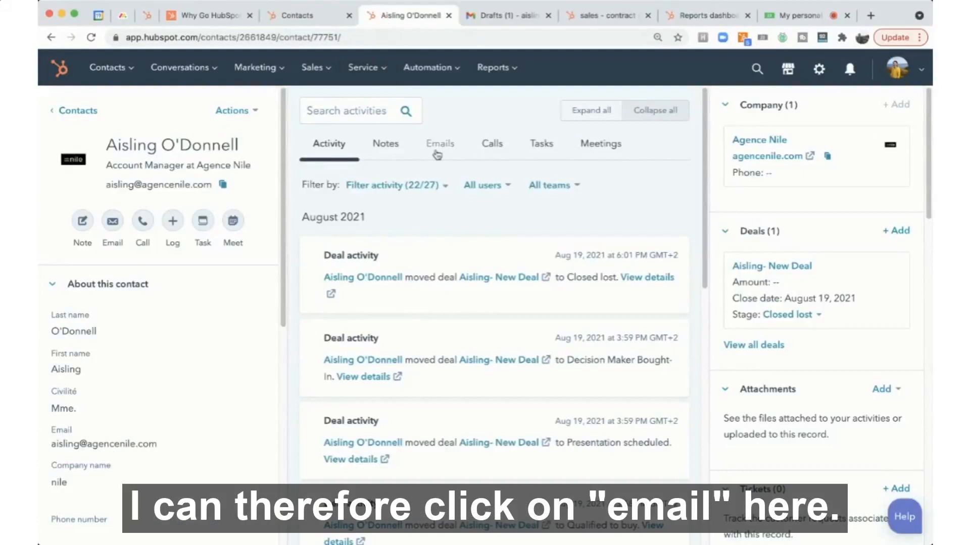
- Compose an email to the contact from the record using the template The Follow-Up Email that Follows Through
click(438, 150)
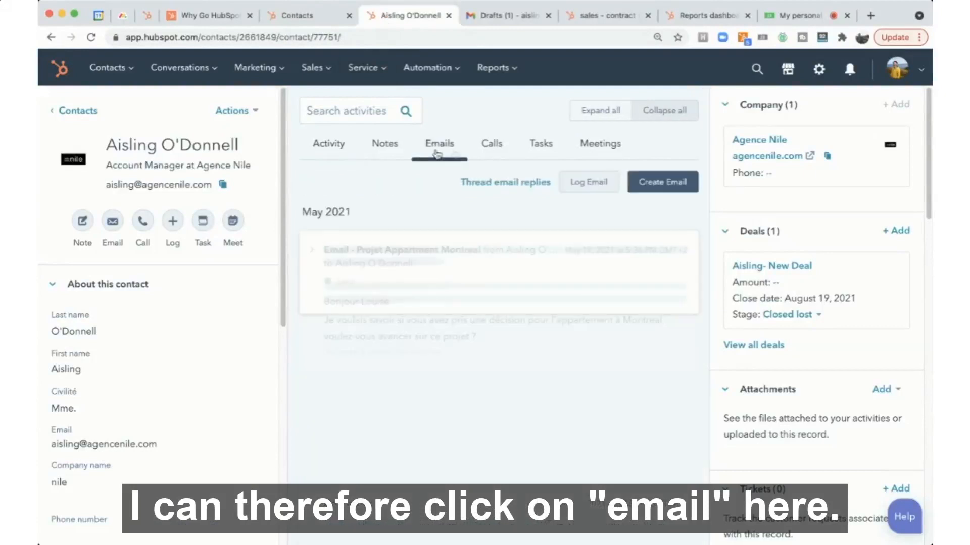
click(661, 182)
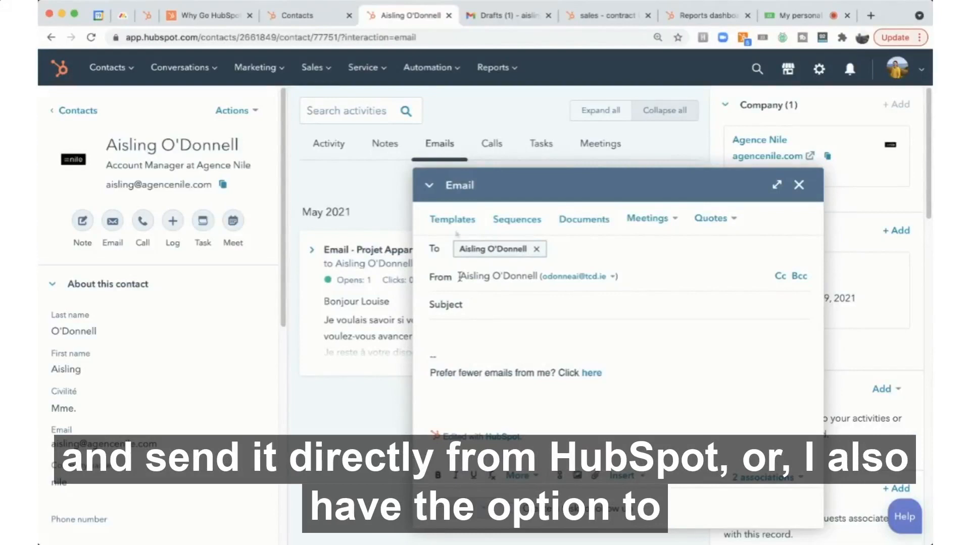
click(449, 221)
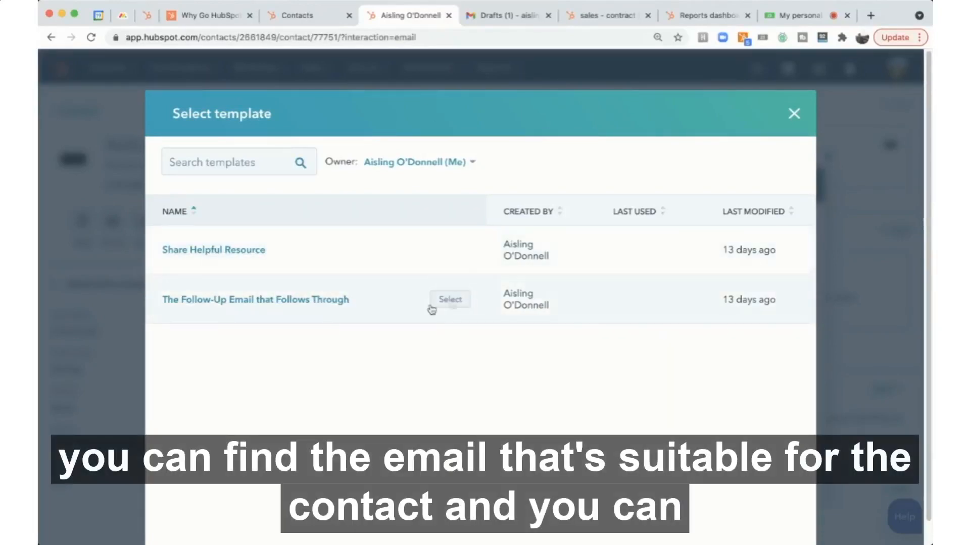
click(448, 300)
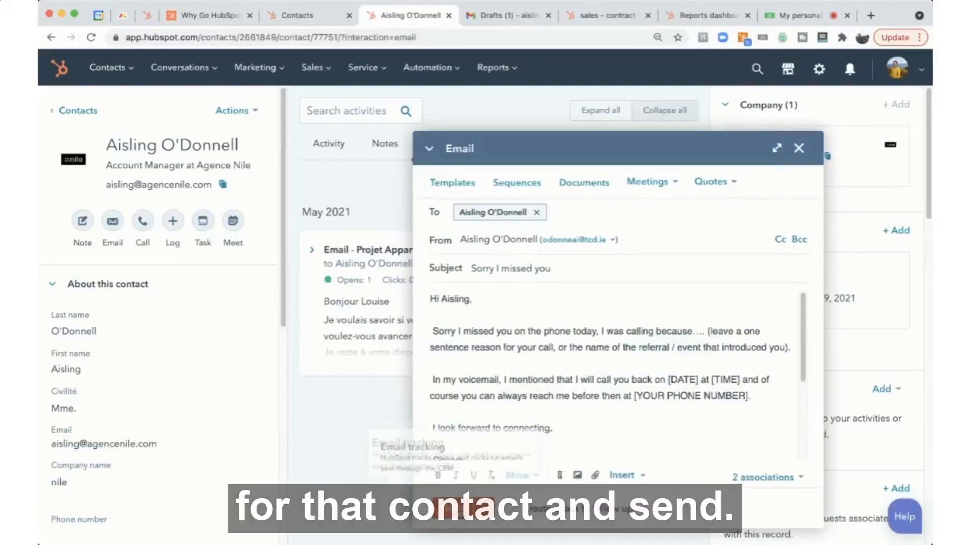
- Switch to Gmail, compose a new message to the contact and insert the Follow-Up Email EN template
click(500, 15)
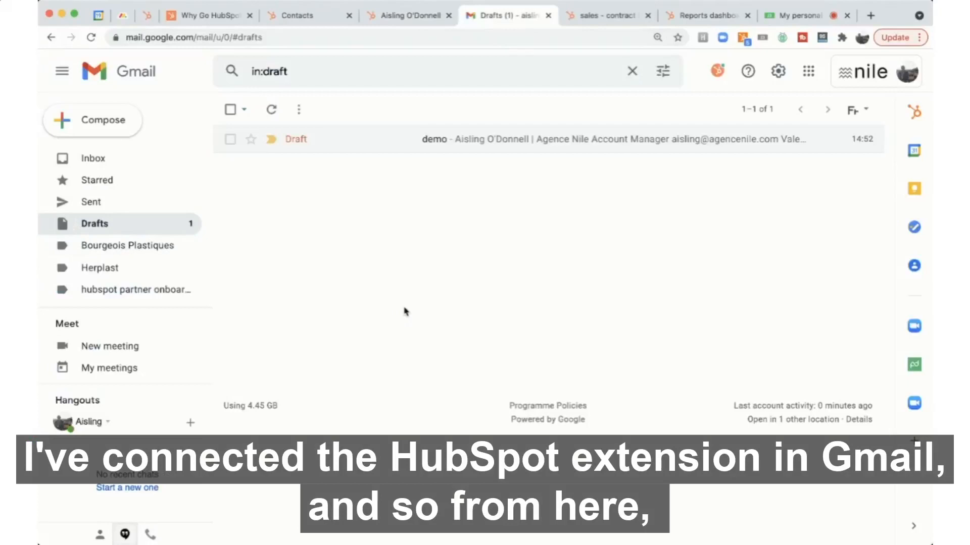
click(100, 120)
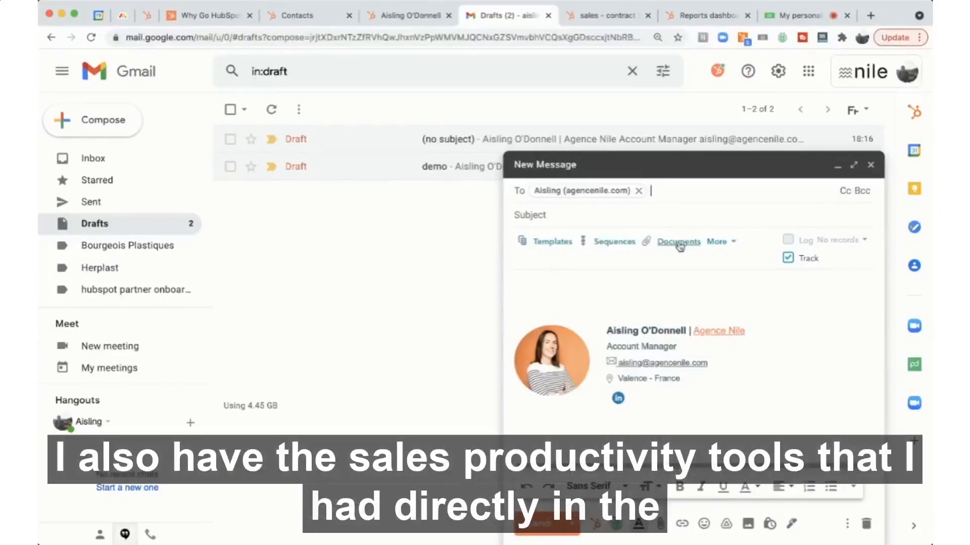
click(544, 246)
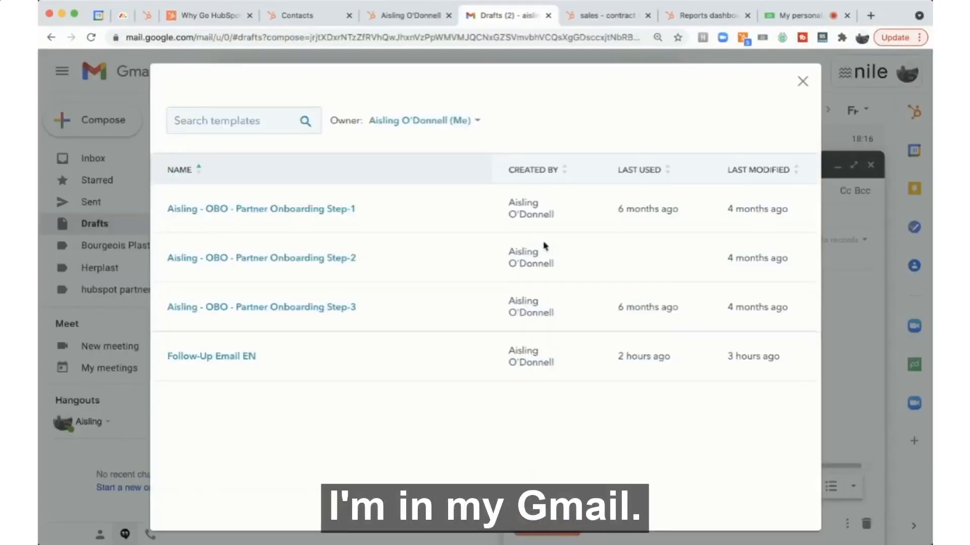
click(217, 357)
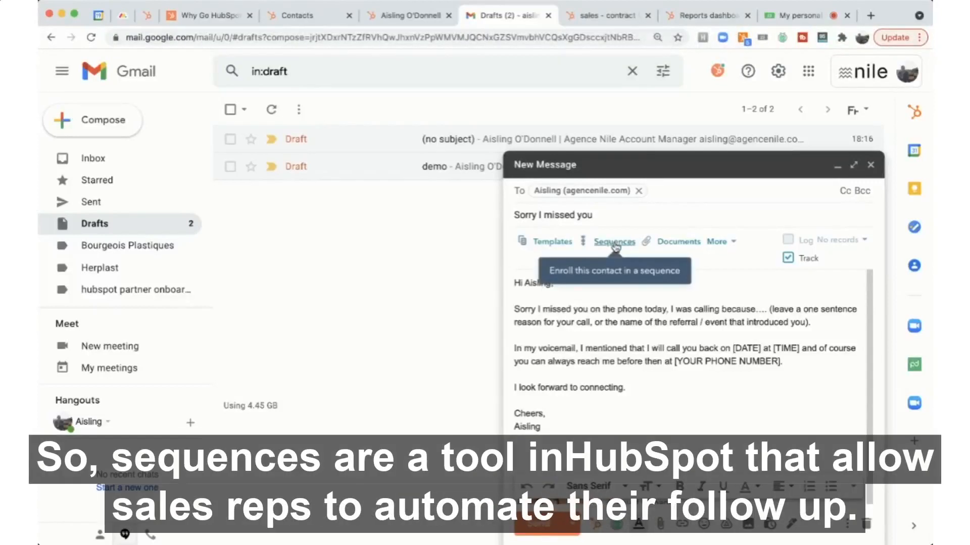
- Open the sequence enrollment for this contact and read through the first automated email
click(614, 243)
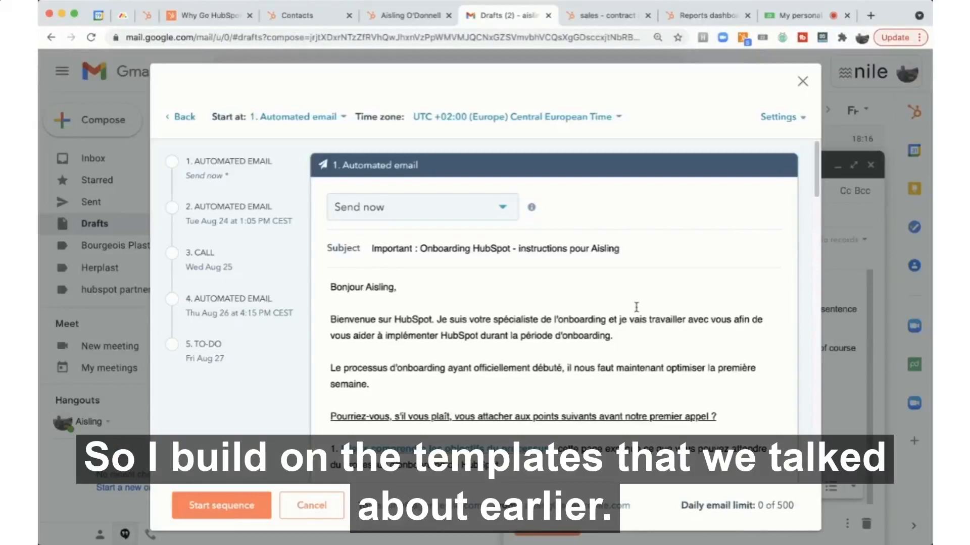
scroll(636, 308, down, 2)
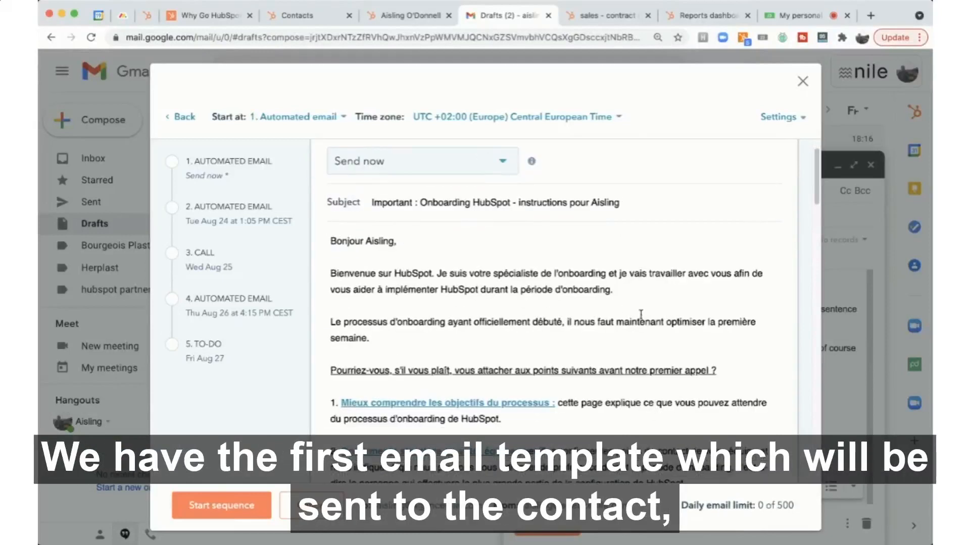
scroll(479, 409, down, 8)
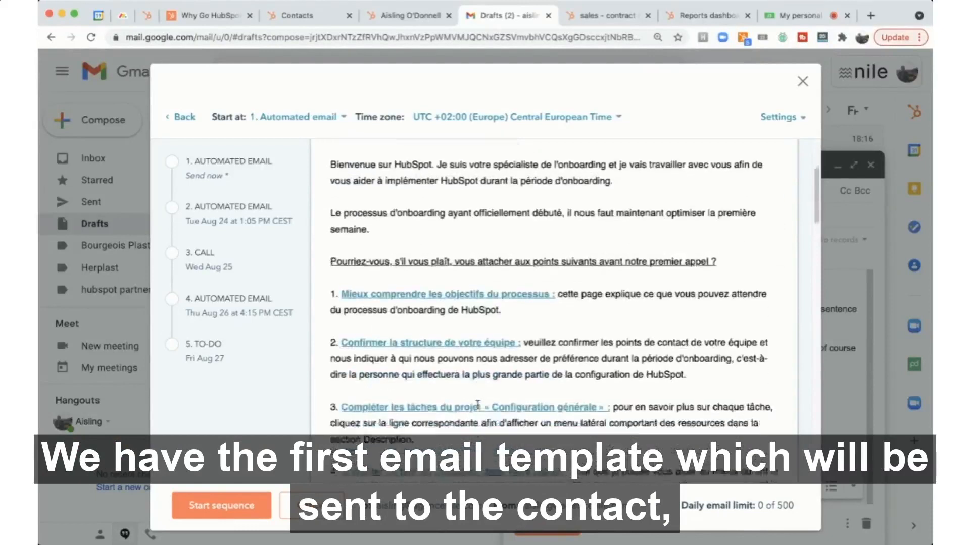
scroll(477, 405, down, 20)
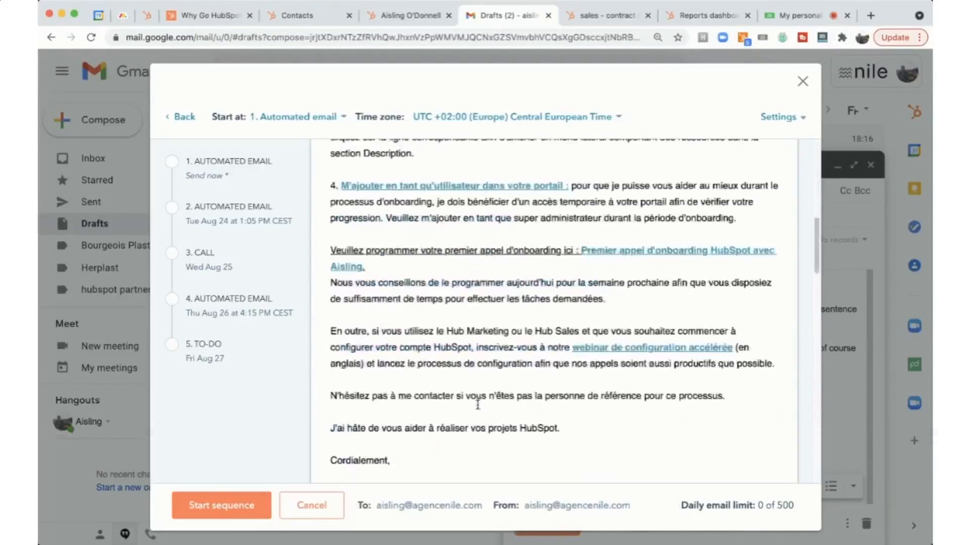
scroll(478, 409, down, 4)
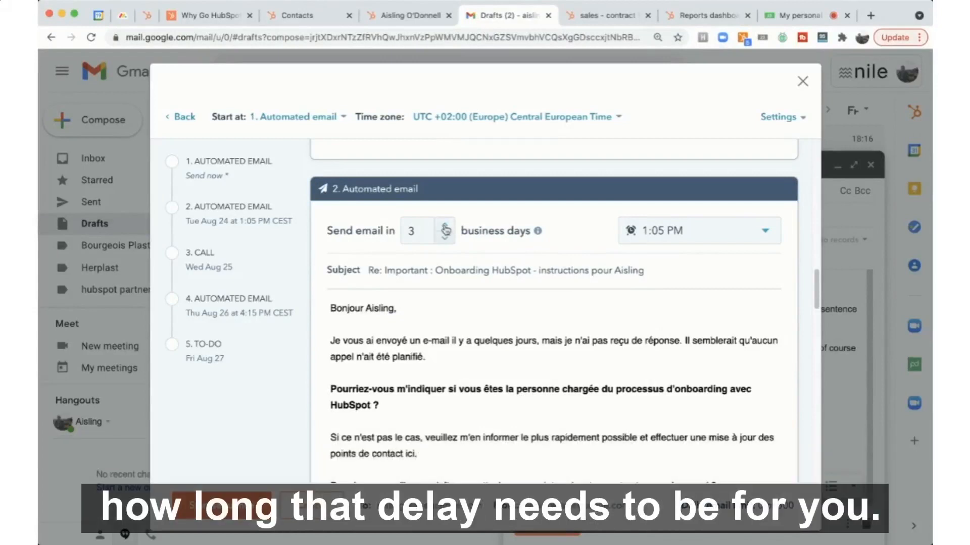
- Delay the second automated email by one more business day, review the call task, and cancel the enrollment
click(444, 225)
scroll(466, 302, down, 10)
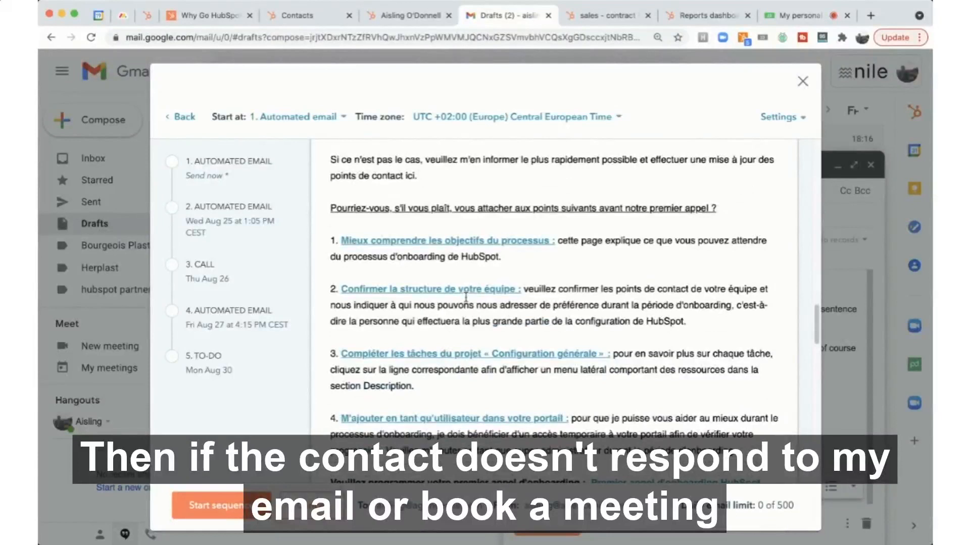
scroll(476, 339, down, 12)
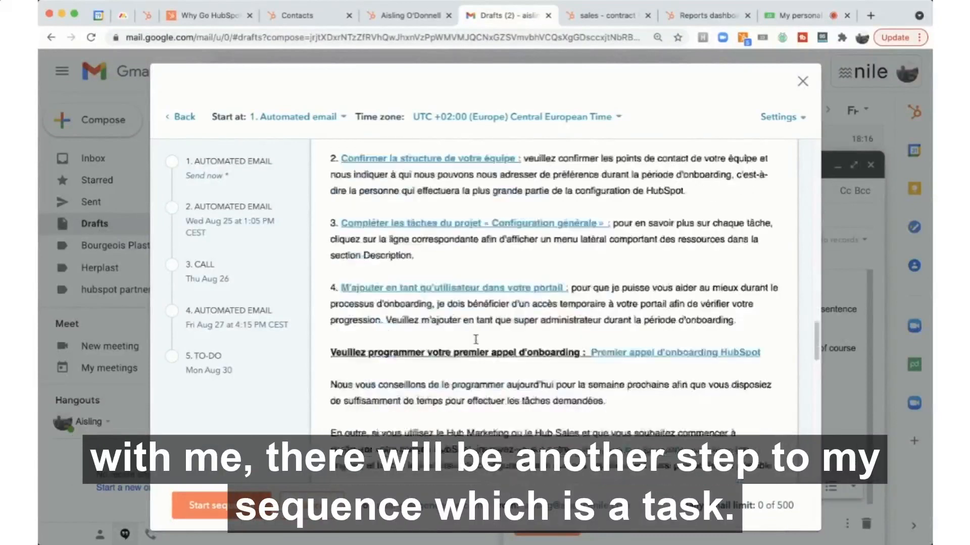
scroll(475, 339, down, 6)
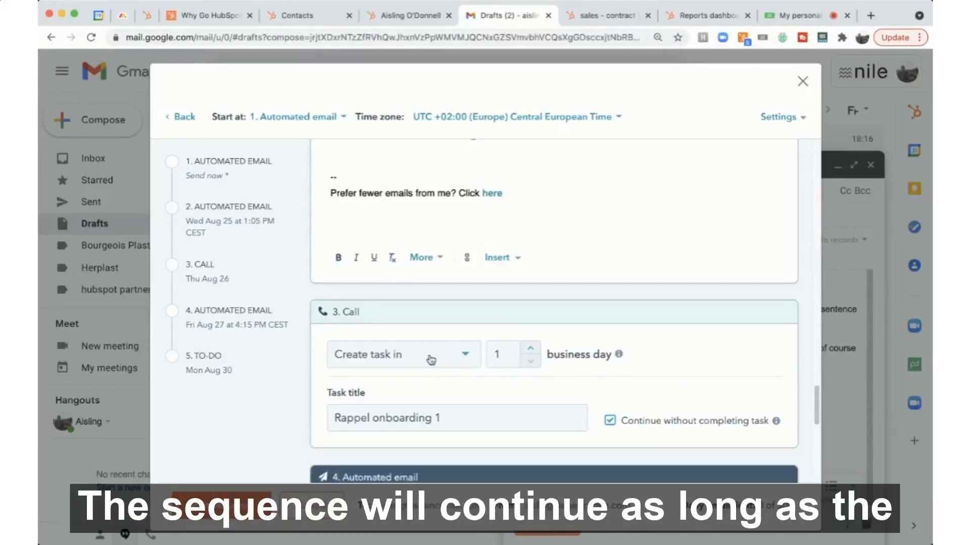
scroll(431, 359, down, 1)
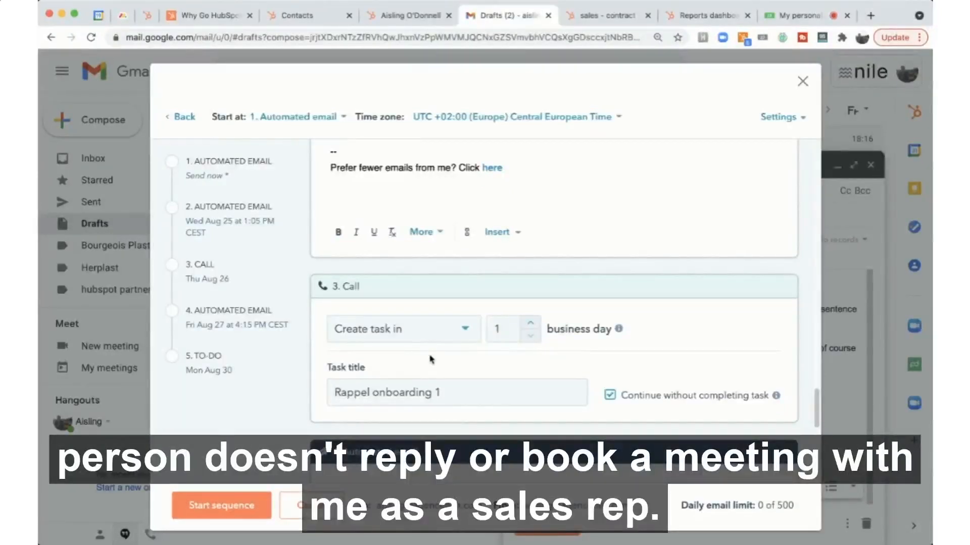
click(313, 506)
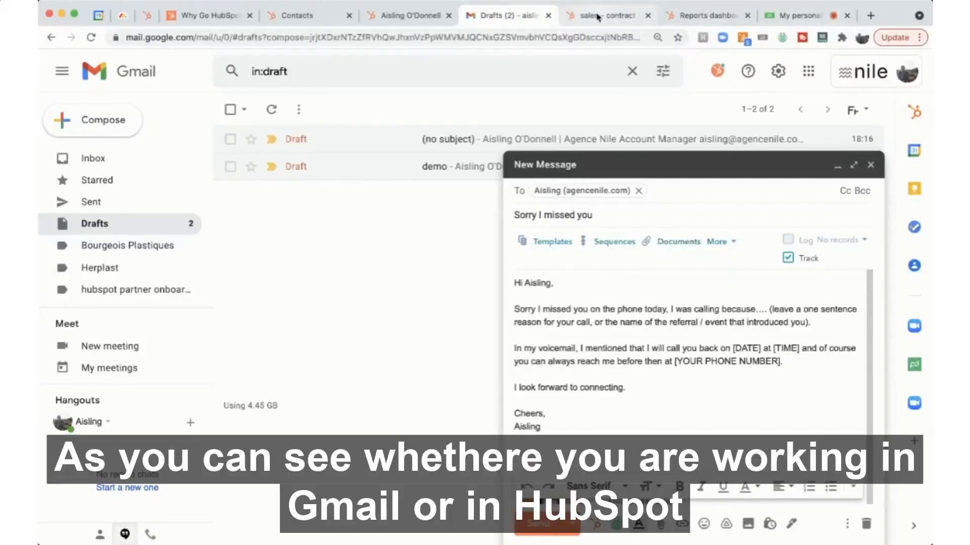
- Open the meetings booking page and pick the 14:30 slot on Friday 20 August
click(401, 17)
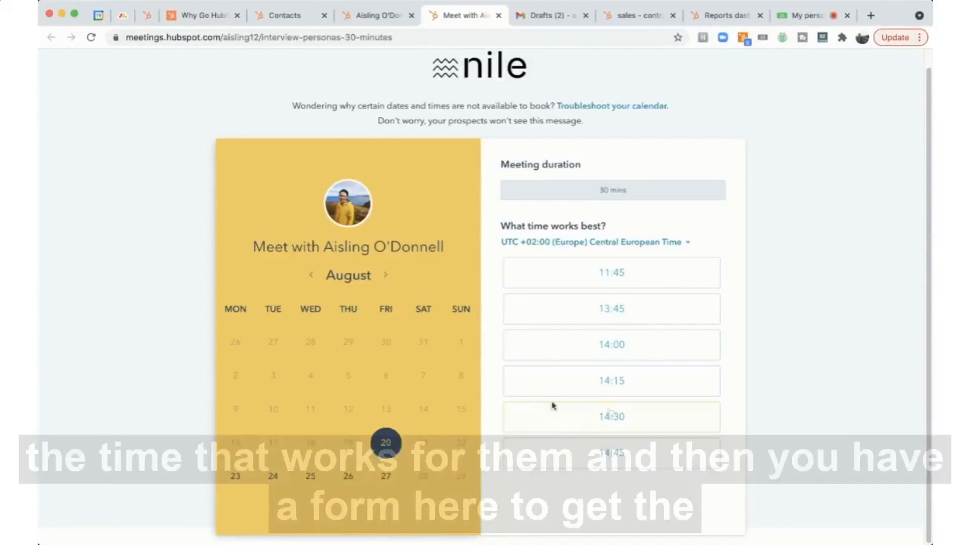
click(611, 414)
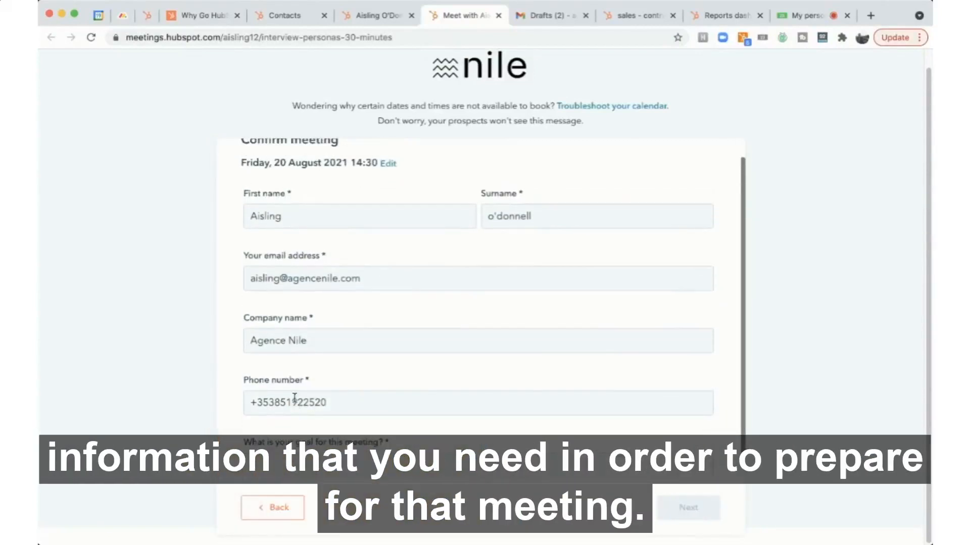
scroll(295, 402, up, 1)
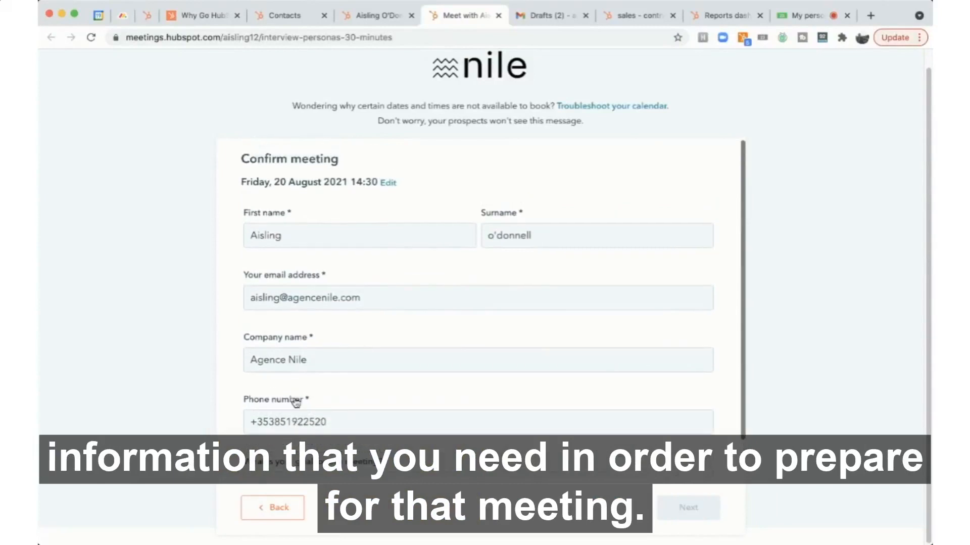
- View the contact's logged calls and the option to make a phone call from the record
click(378, 15)
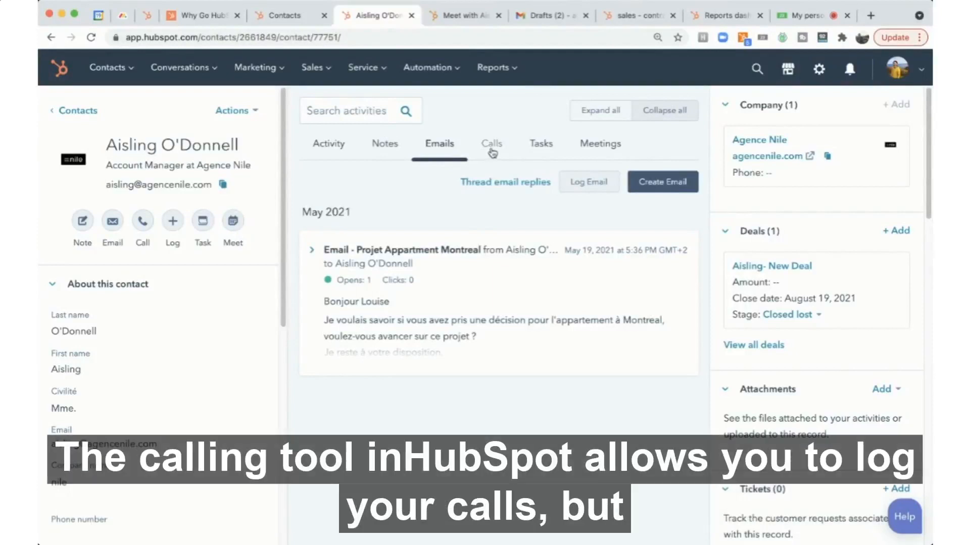
click(491, 146)
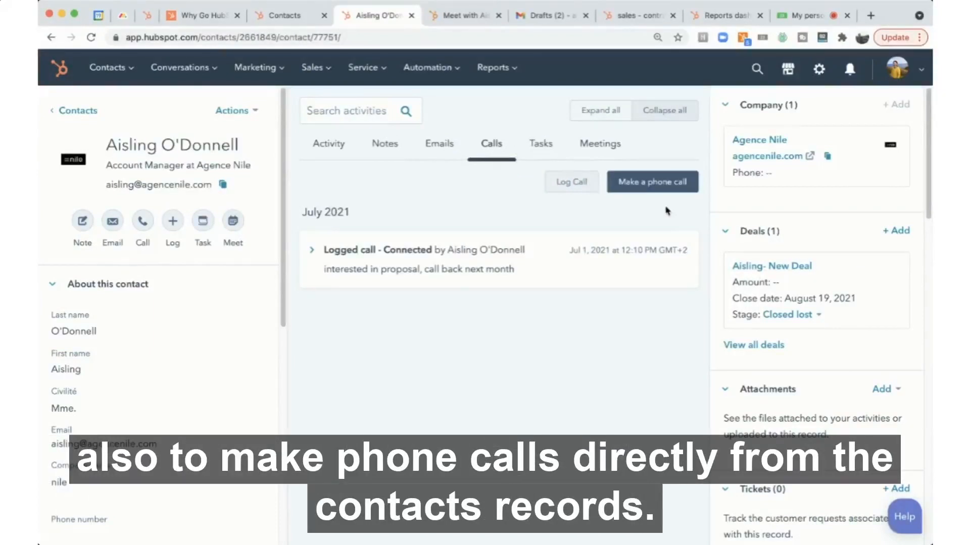
click(649, 183)
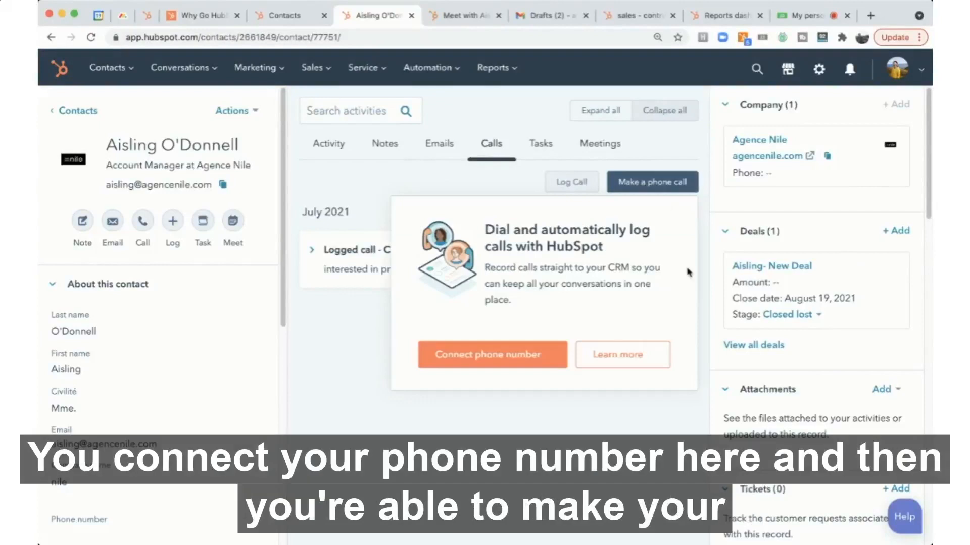
click(378, 480)
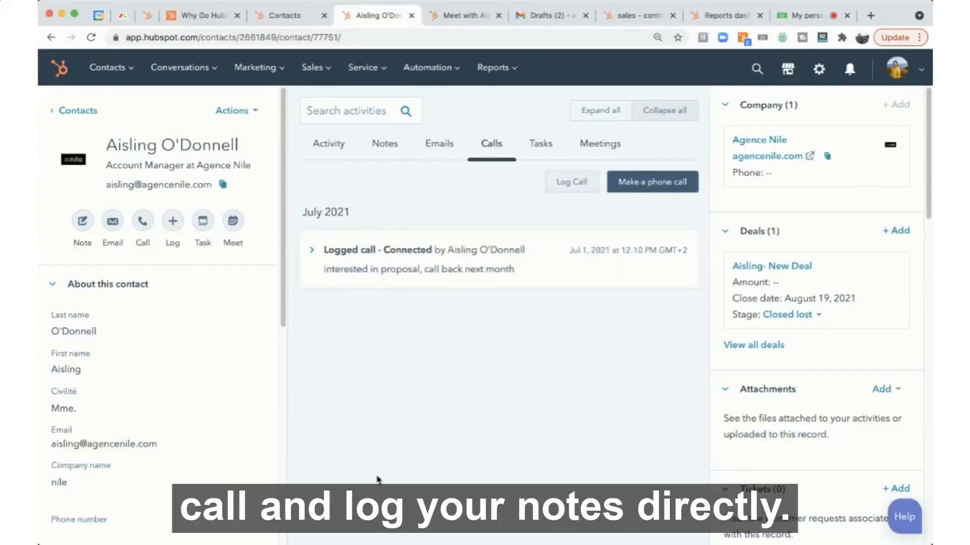
- Start logging a call with the outcome Connected and close the call log without saving
click(556, 188)
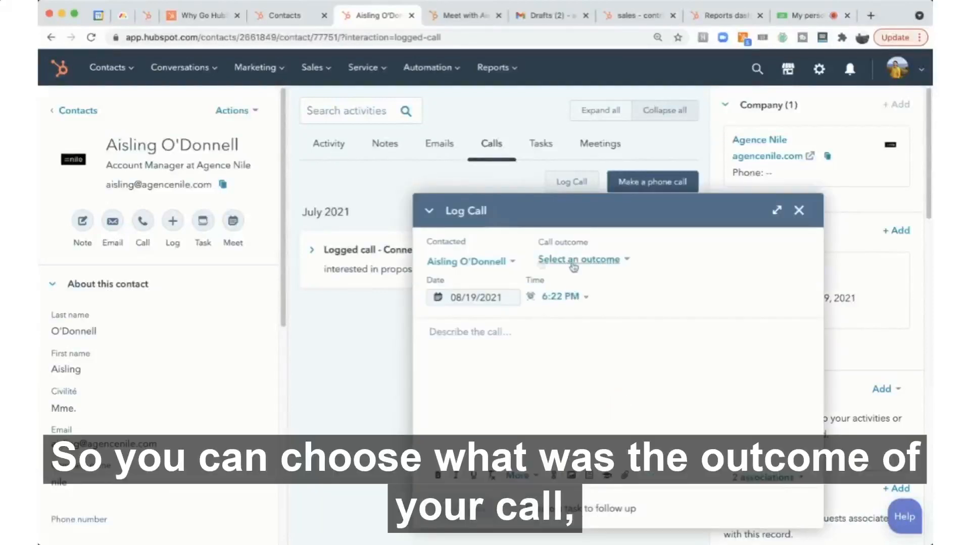
click(573, 262)
click(548, 323)
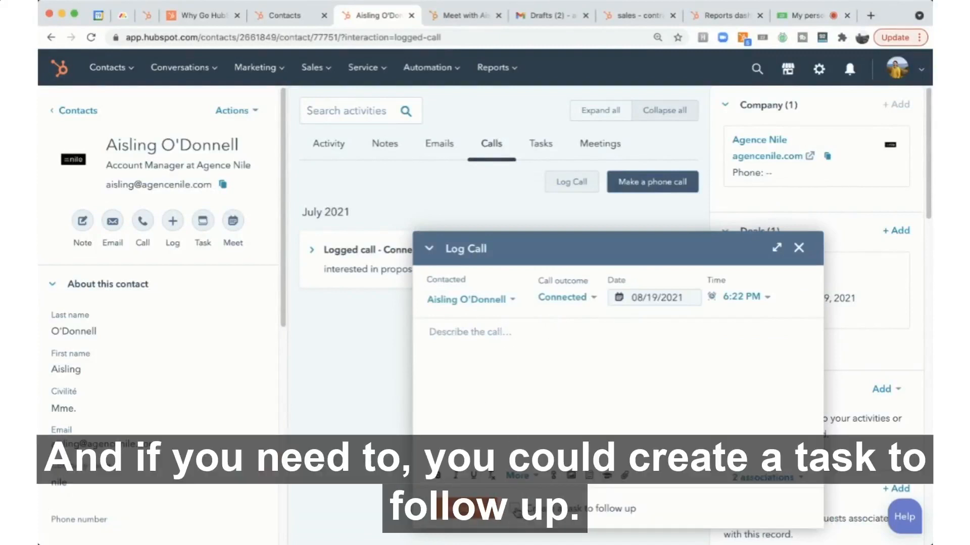
click(798, 249)
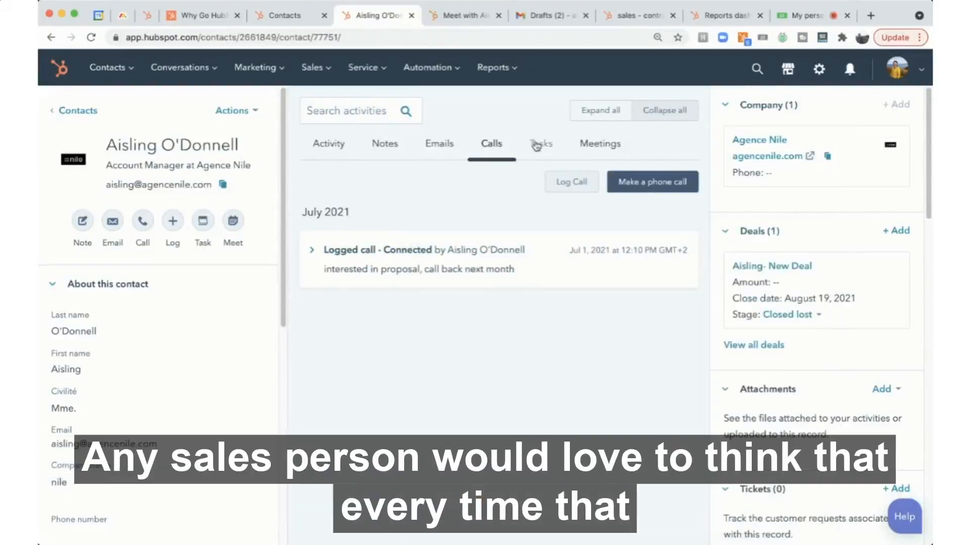
- Open the contact's tasks and start a new task titled "follow up re deal"
click(538, 147)
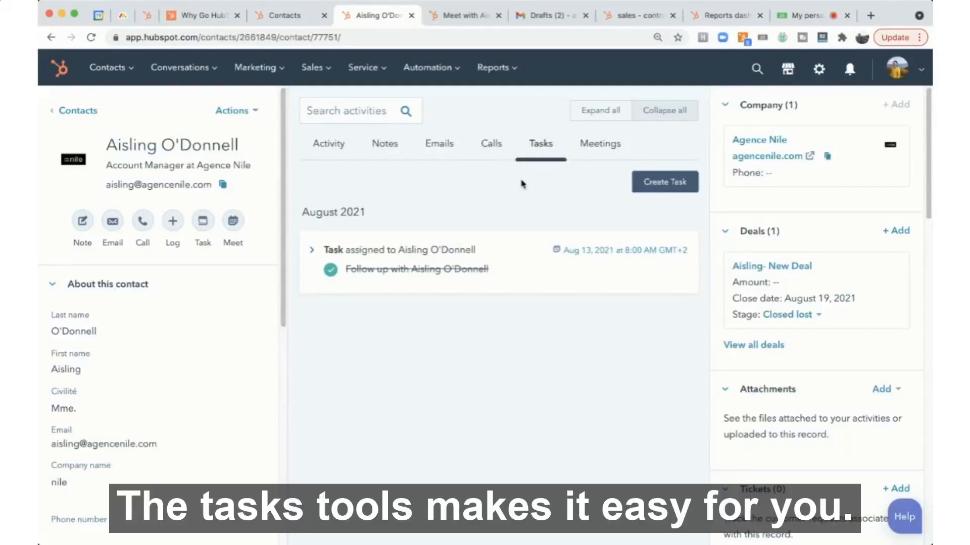
click(670, 183)
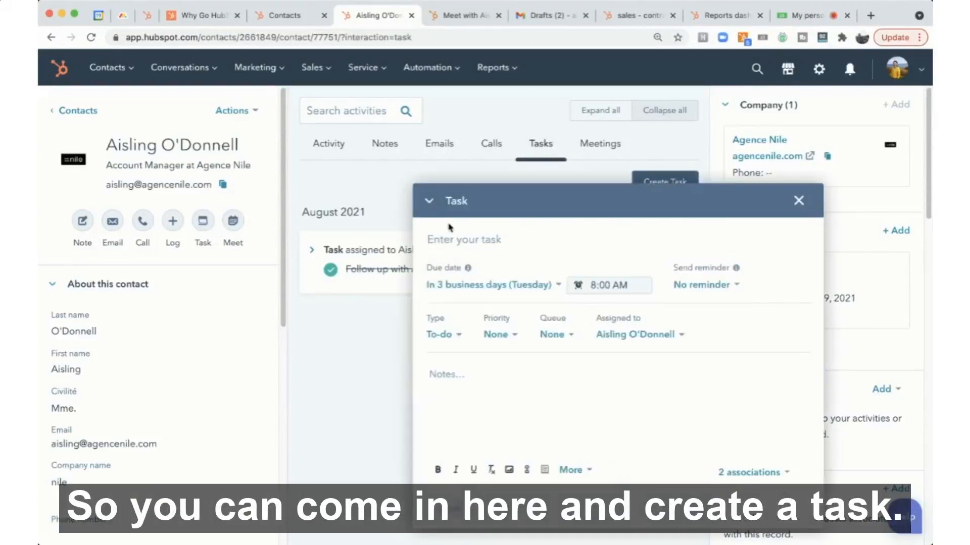
click(482, 251)
text(follow up )
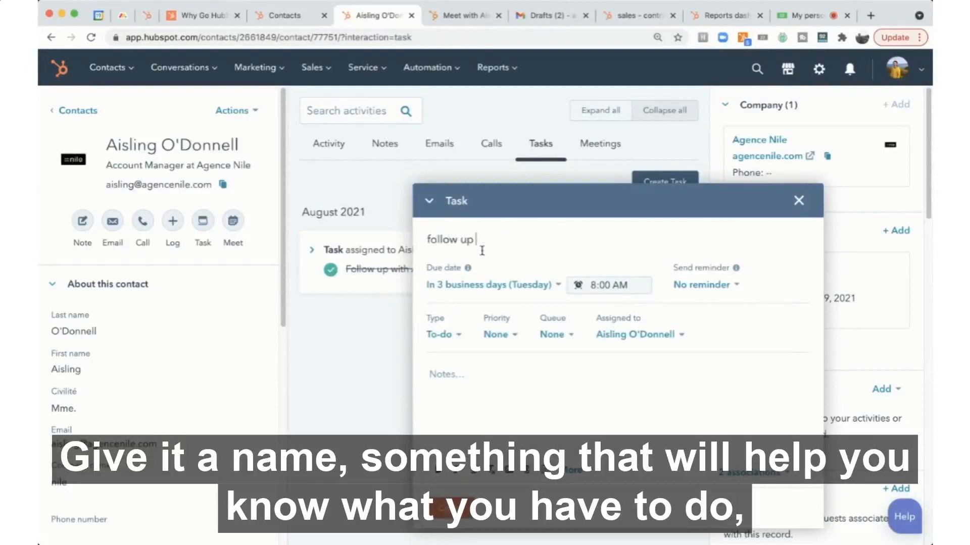
text(re delal)
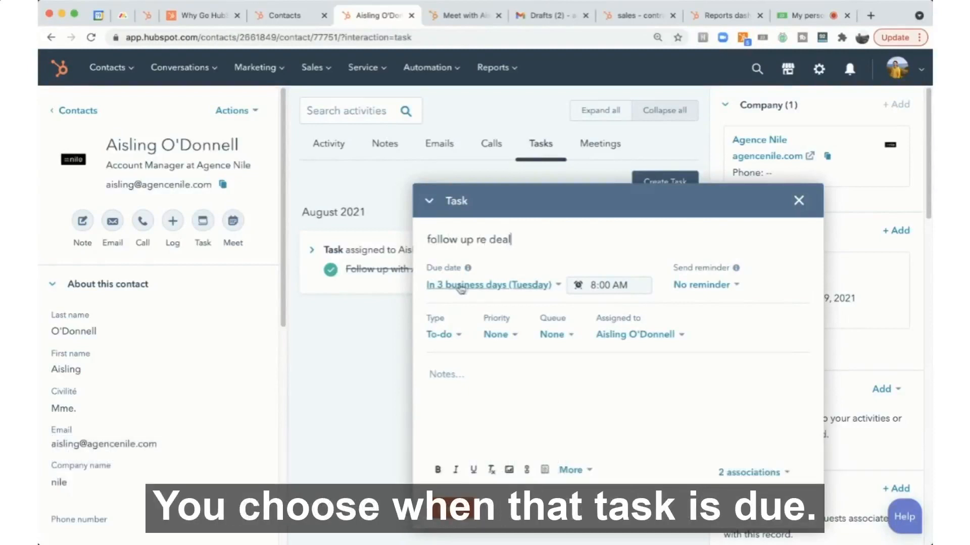
- Set the task's due time to 9:00 AM
click(516, 287)
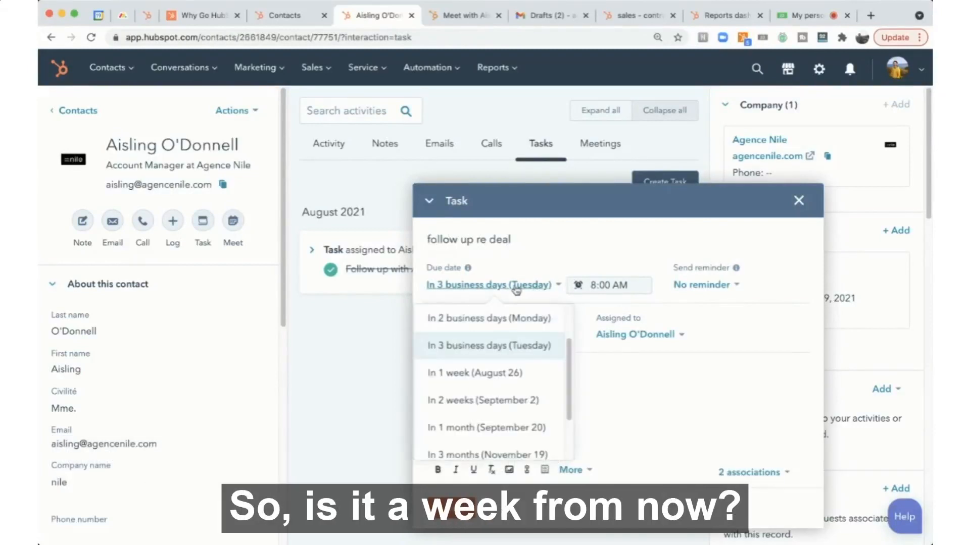
click(560, 239)
click(606, 283)
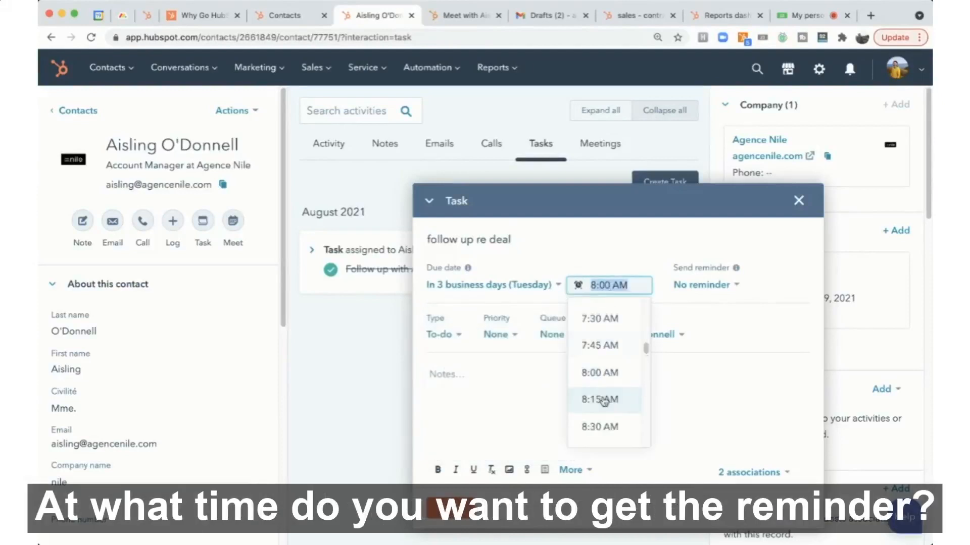
scroll(595, 399, down, 1)
click(599, 415)
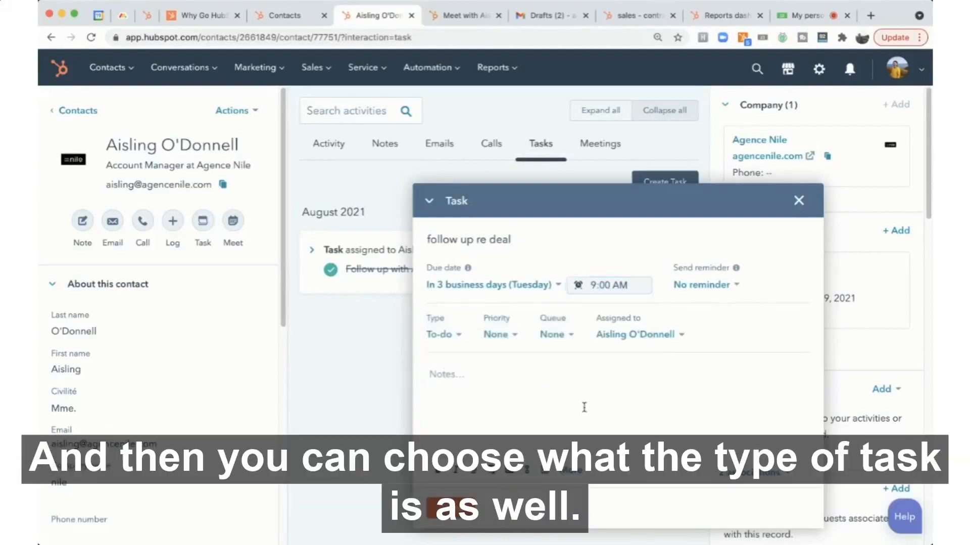
- Set the task type to Call and the priority to High
click(438, 335)
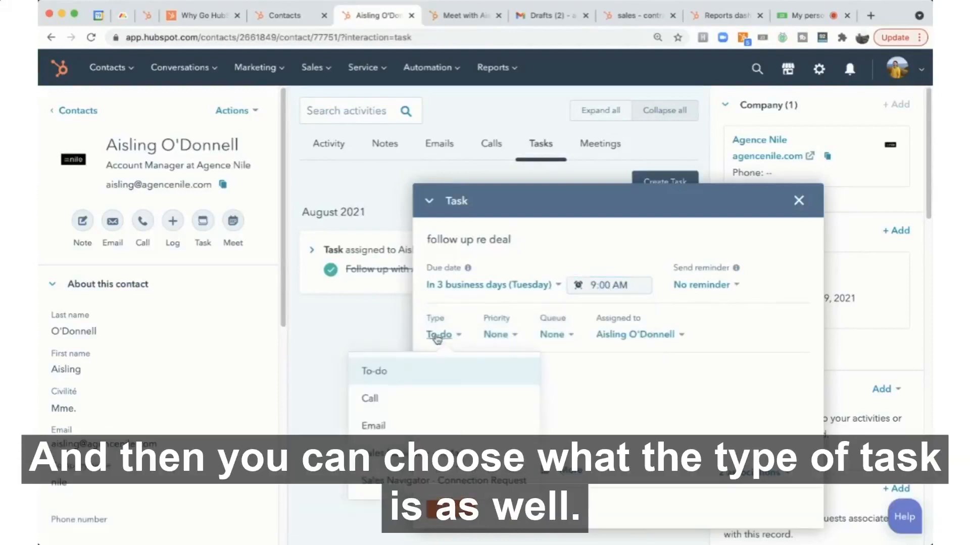
click(383, 406)
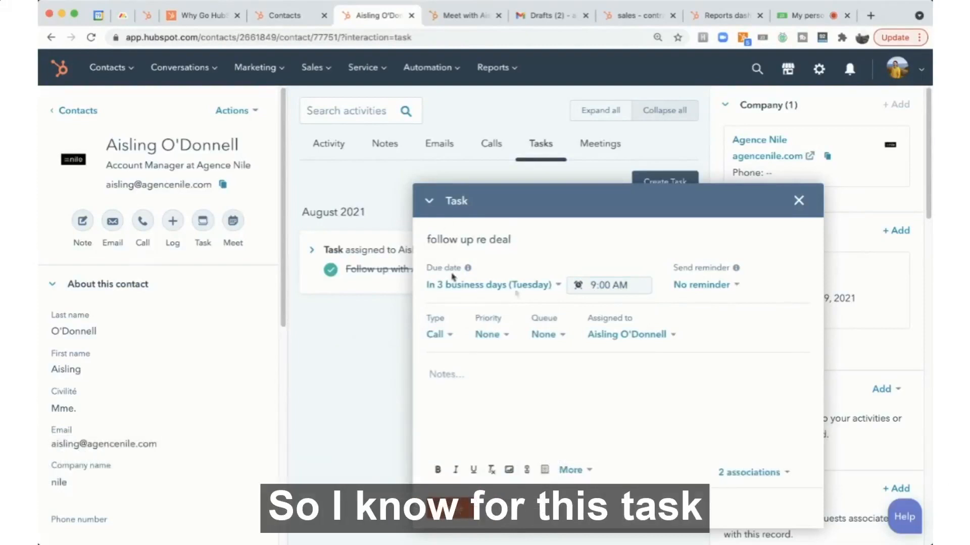
click(487, 336)
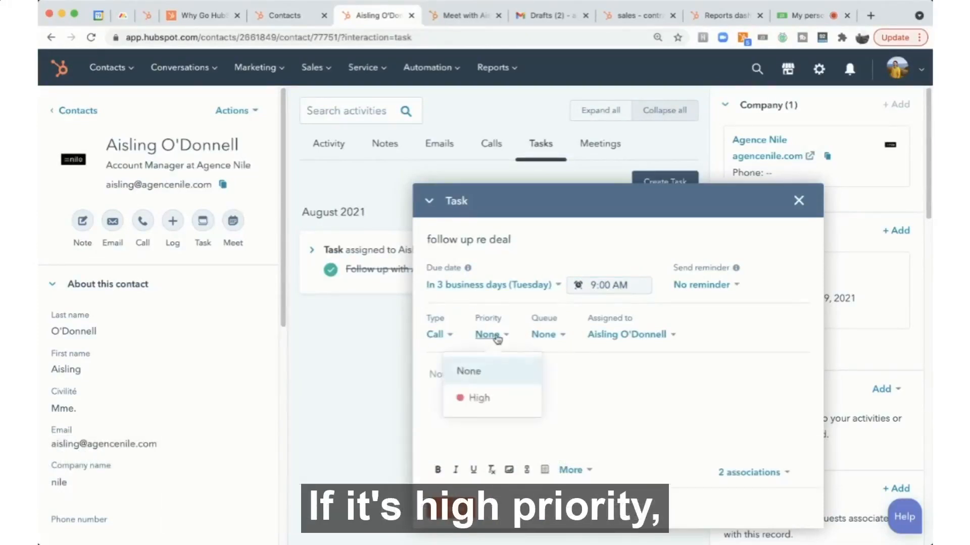
click(475, 404)
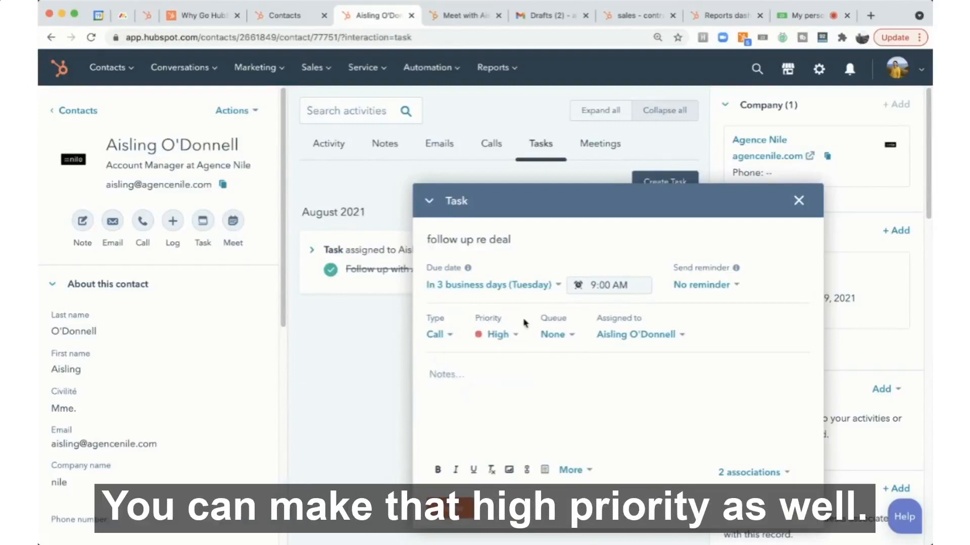
- Add the note "after holidays" to the task and create it
click(457, 378)
text(after holida)
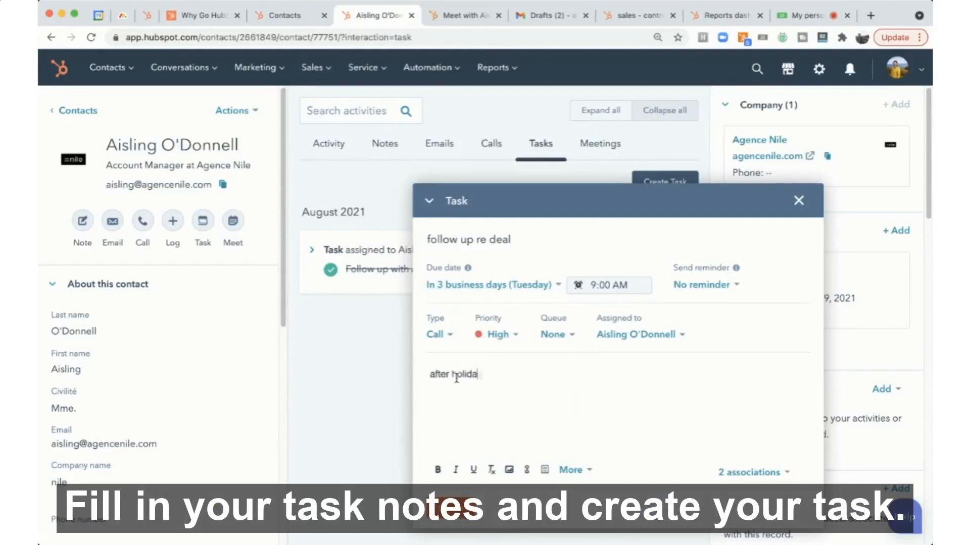
text(ys)
click(448, 511)
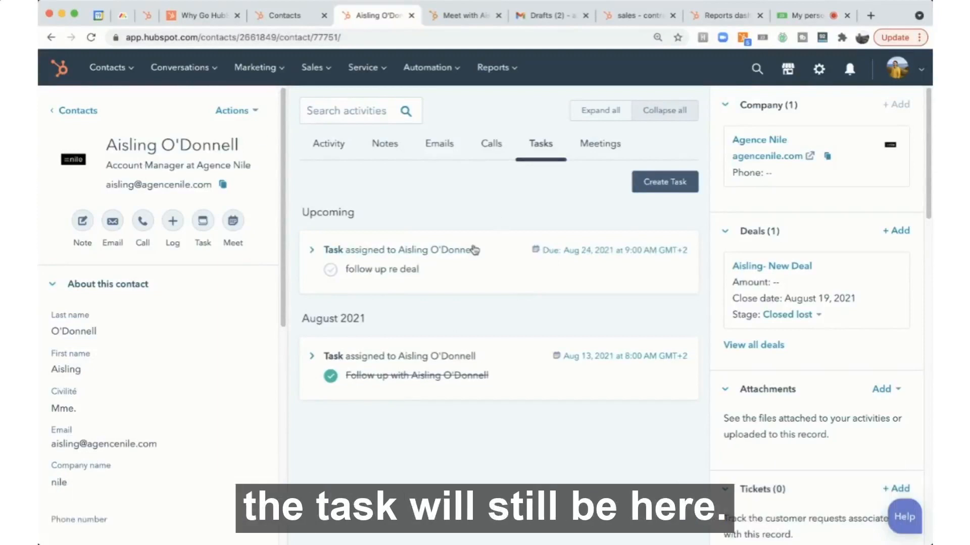
- Open the Tasks tool from the Sales menu to view the task list
mouse_move(473, 250)
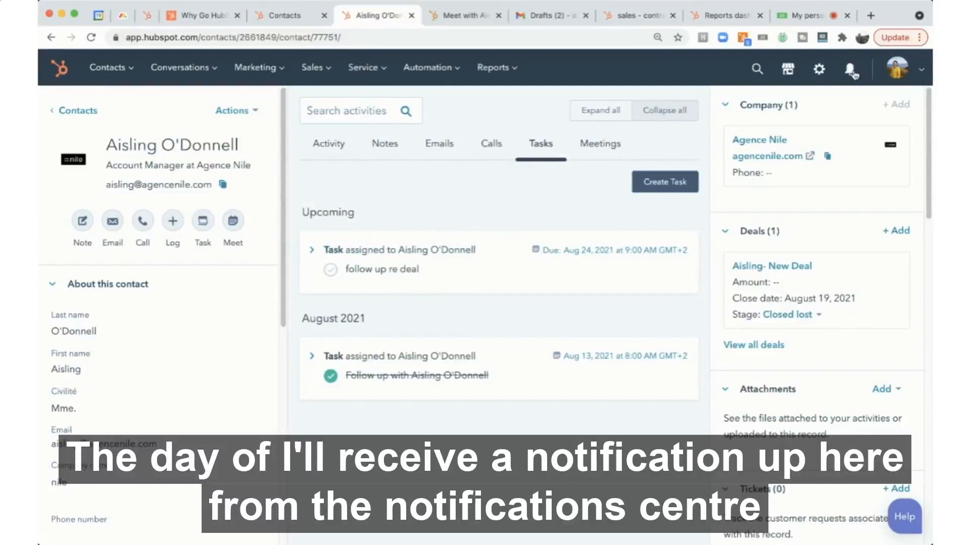
click(311, 70)
double_click(321, 162)
super+click(333, 167)
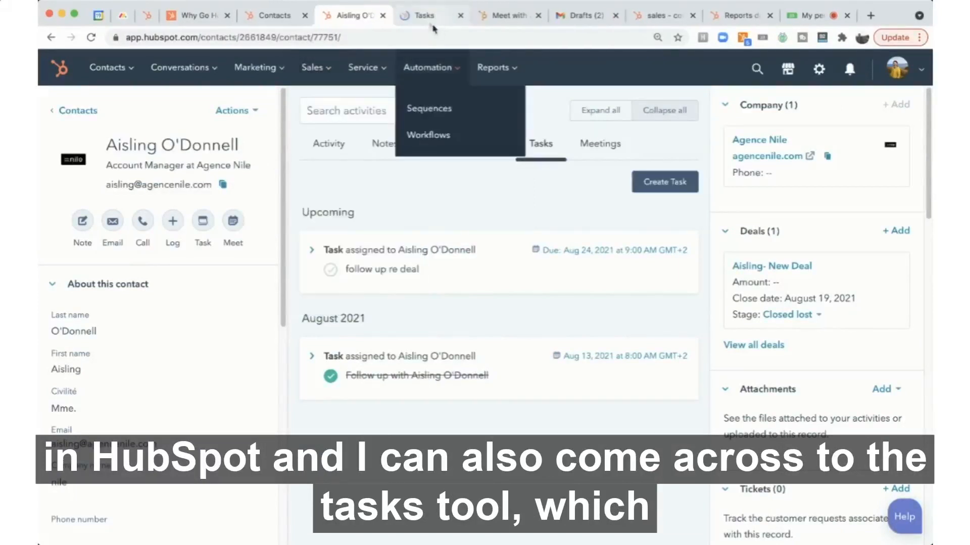
click(426, 17)
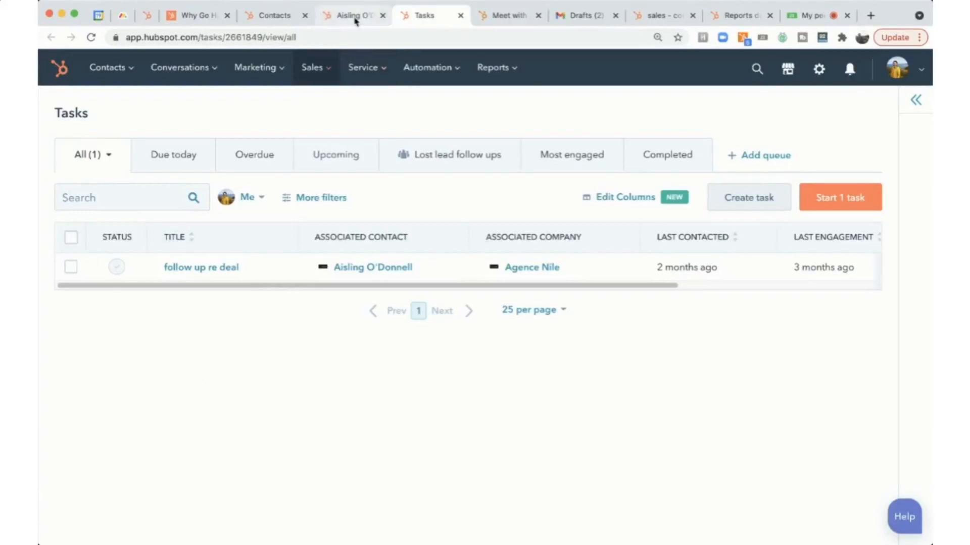
- Return to the contact record and save a new note reading "raised 100 million in funding"
click(355, 18)
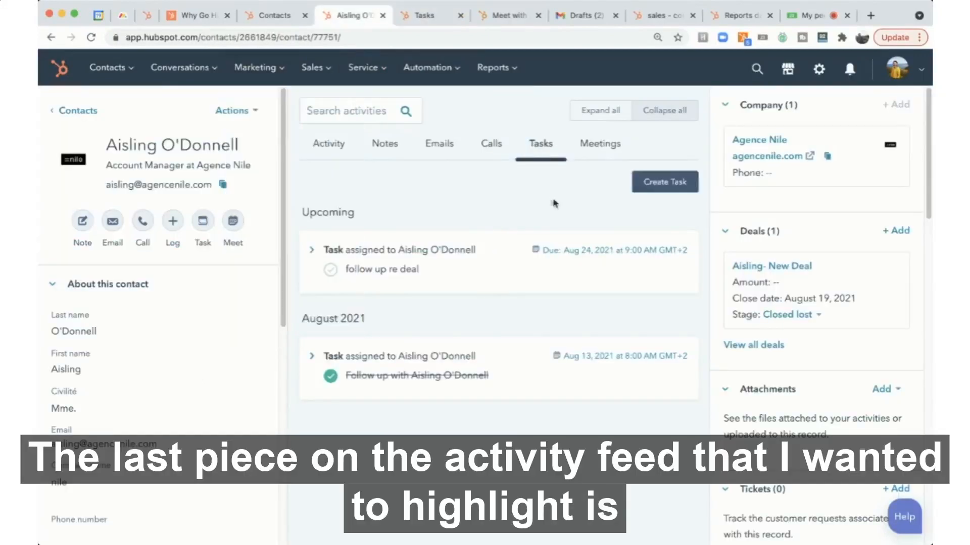
click(386, 148)
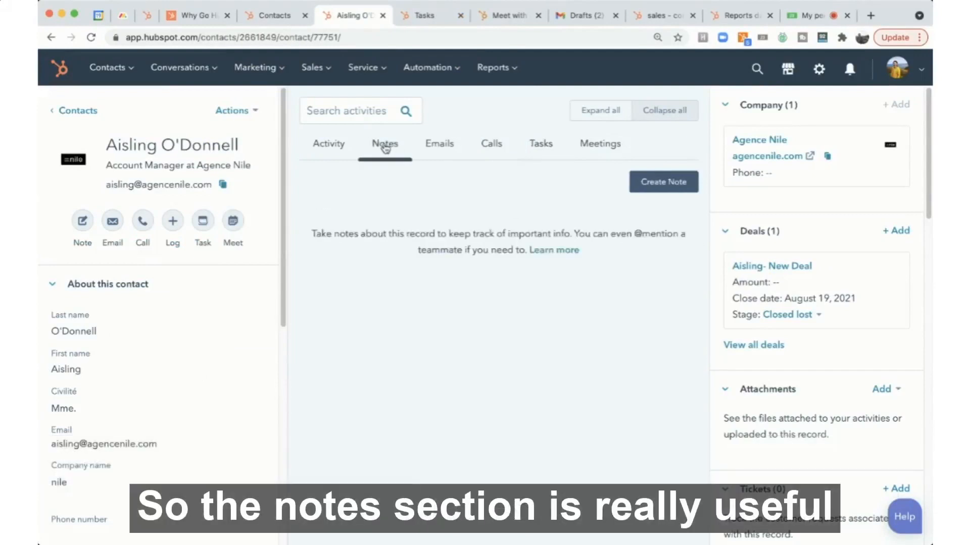
click(660, 184)
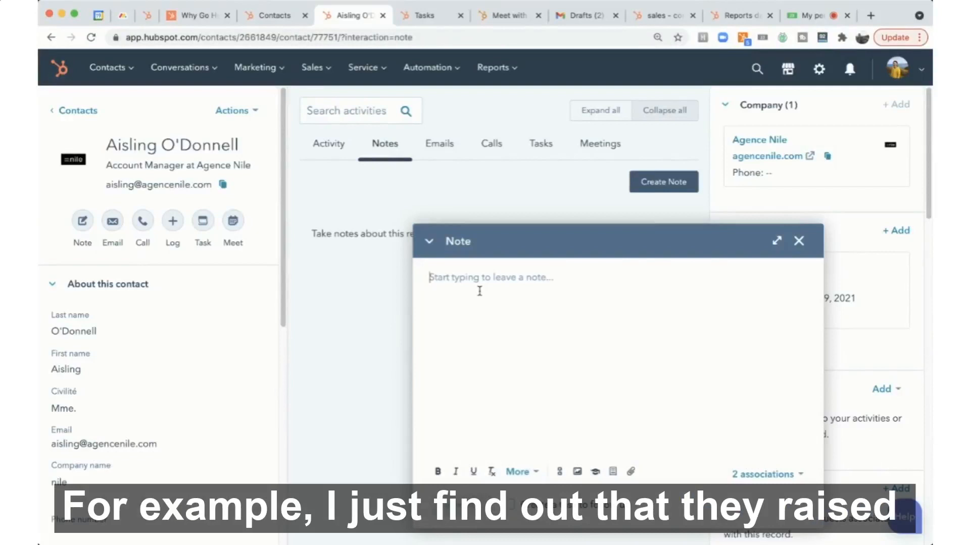
text(raised)
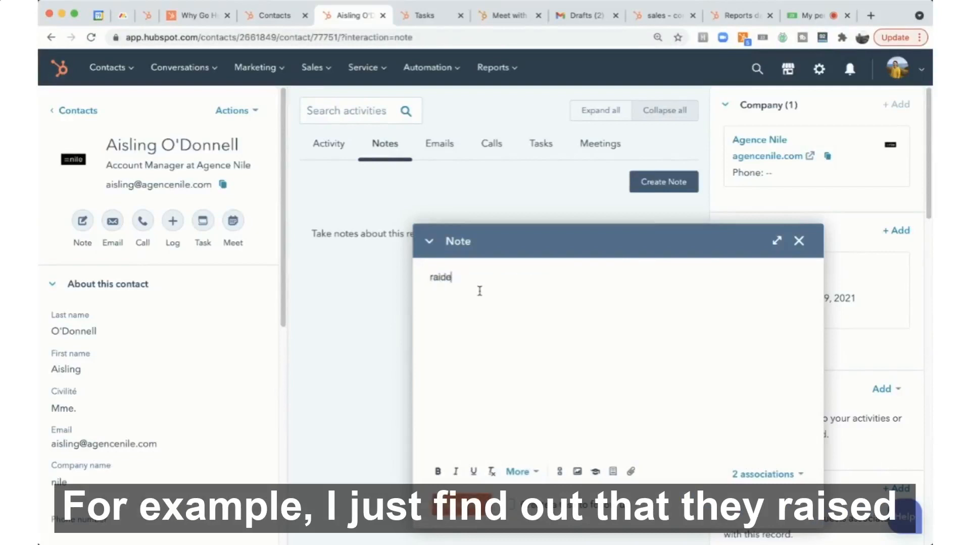
key(BackSpace)
key(BackSpace)
key(BackSpace)
key(BackSpace)
text(ised )
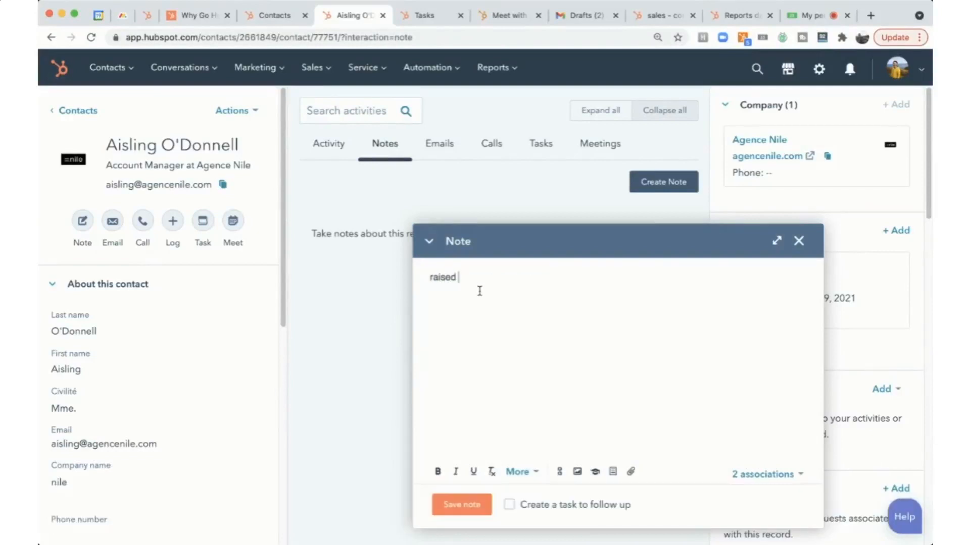
text(100 mill)
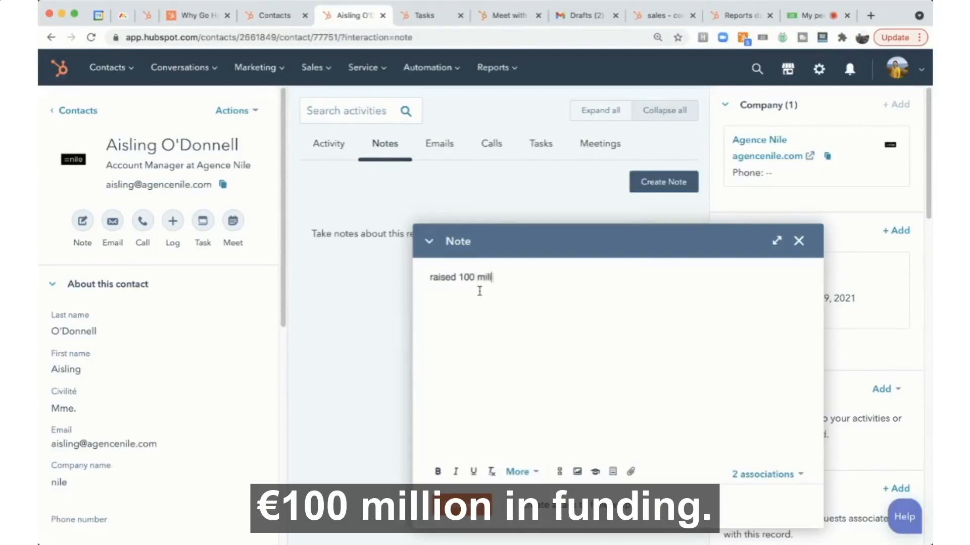
text(ion in funding)
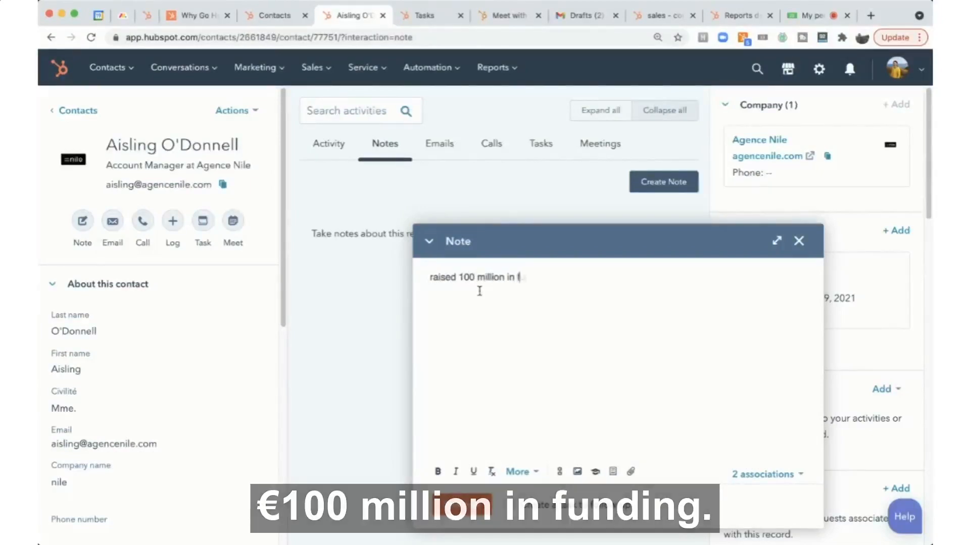
click(465, 505)
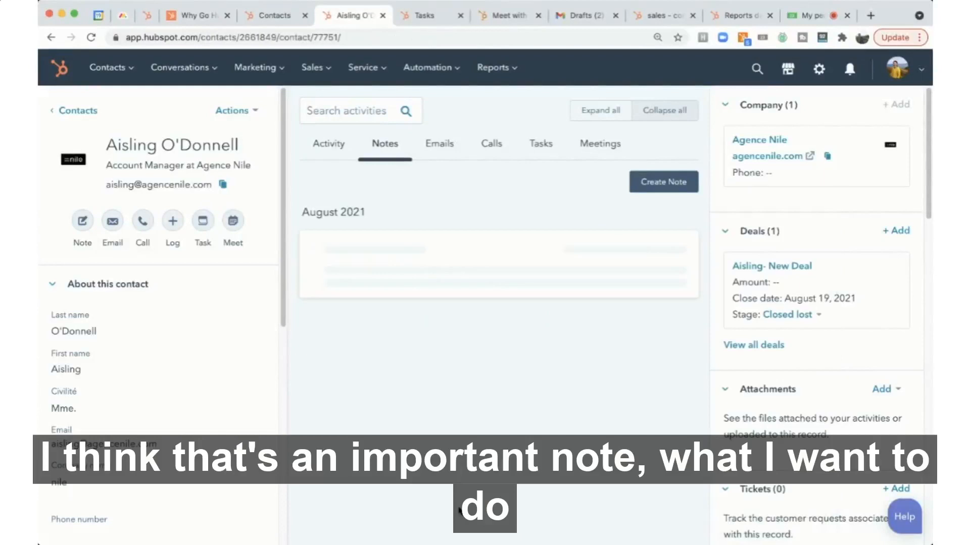
- Pin the funding note to the top of the contact's activity feed
click(499, 260)
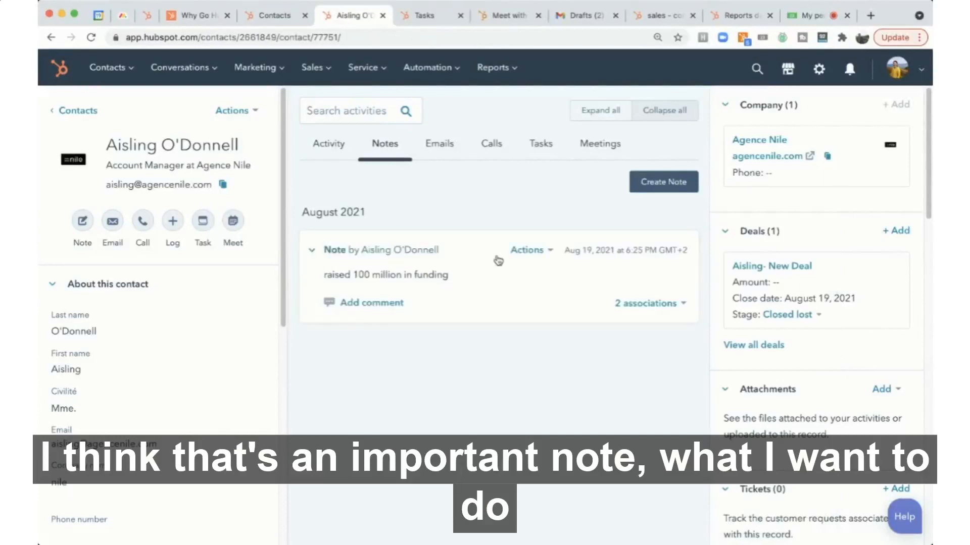
click(528, 250)
click(505, 286)
click(327, 145)
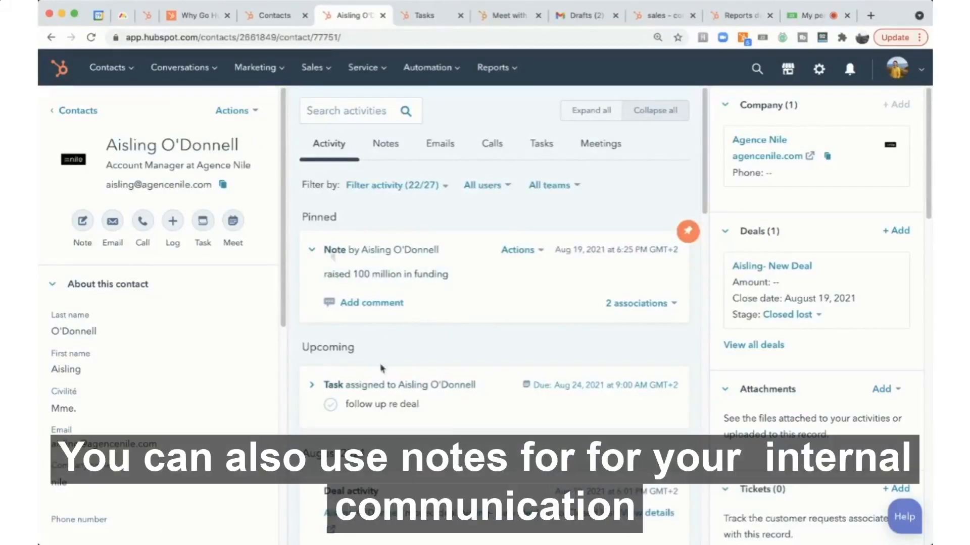
click(393, 147)
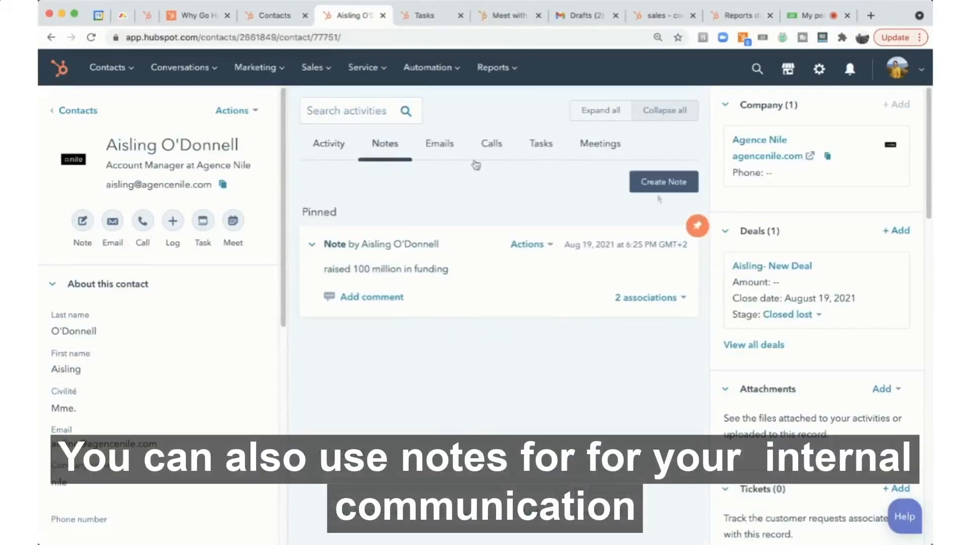
click(652, 182)
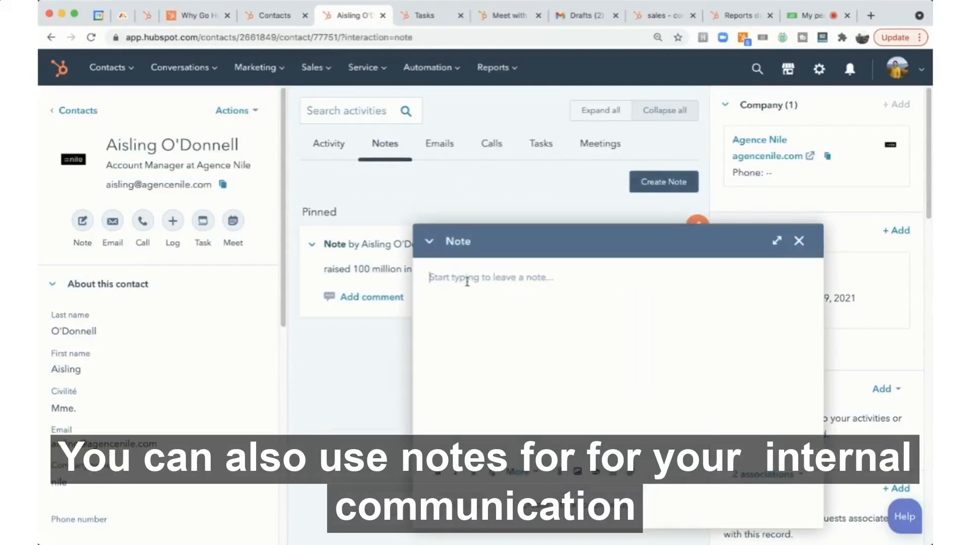
text(@)
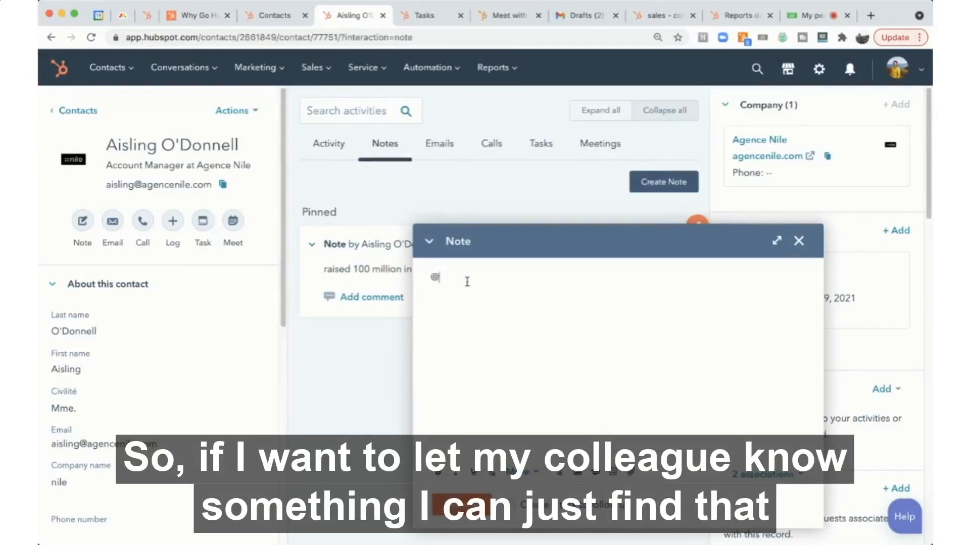
text(a)
key(BackSpace)
text(mari)
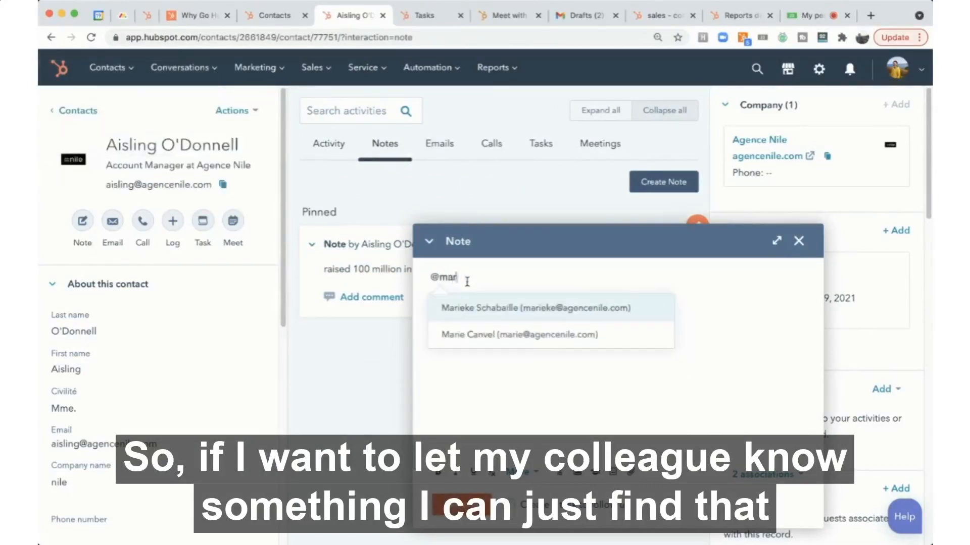
click(482, 311)
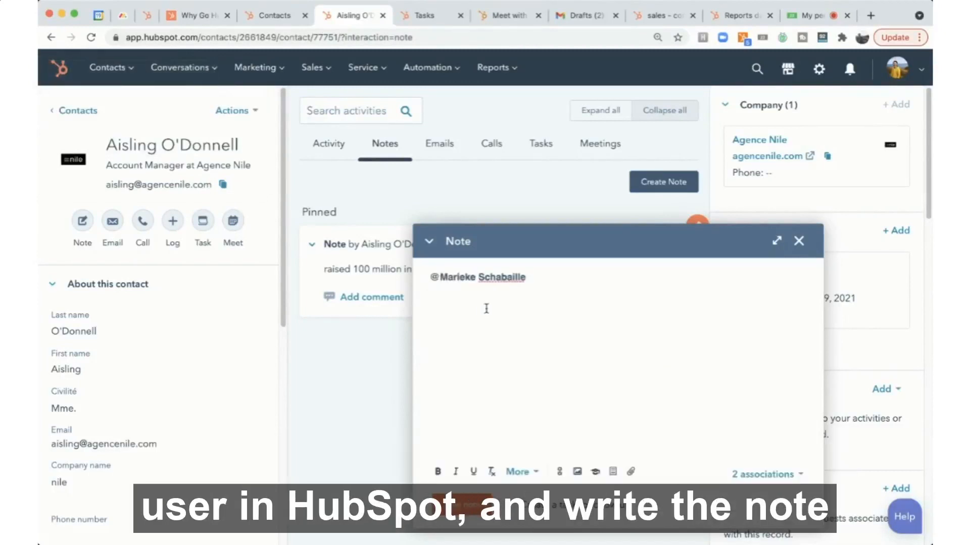
text(FYI)
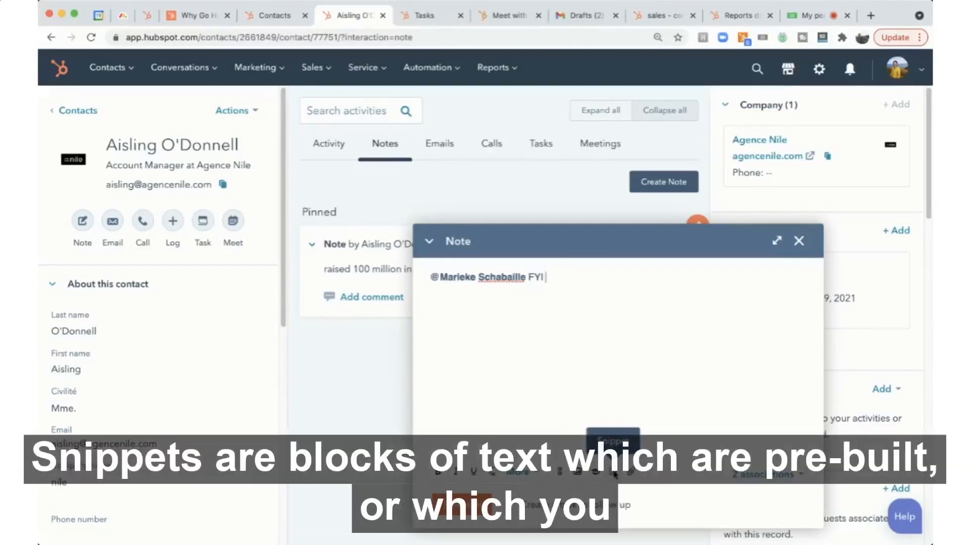
key(Return)
- Insert the 'Connect call' snippet into the note body, then close the note without saving it
click(612, 472)
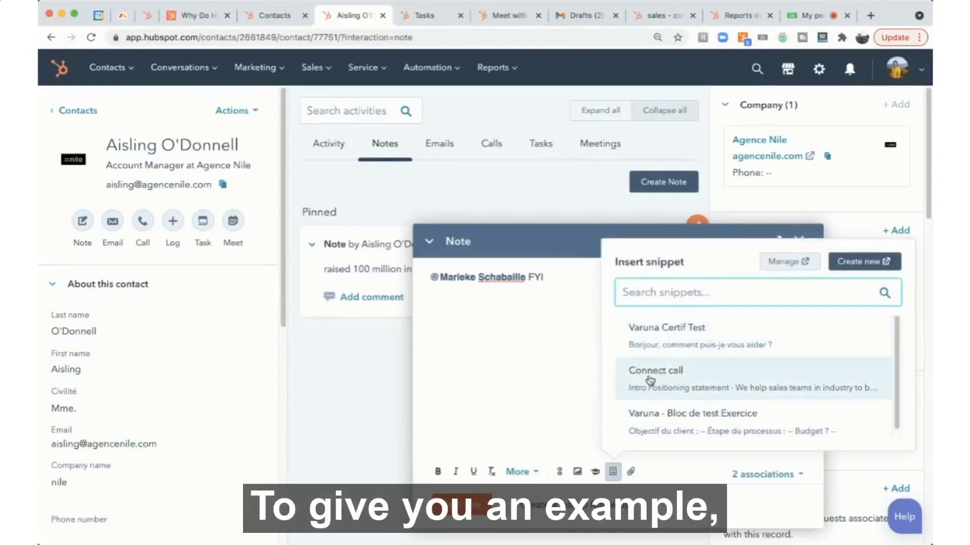
click(660, 376)
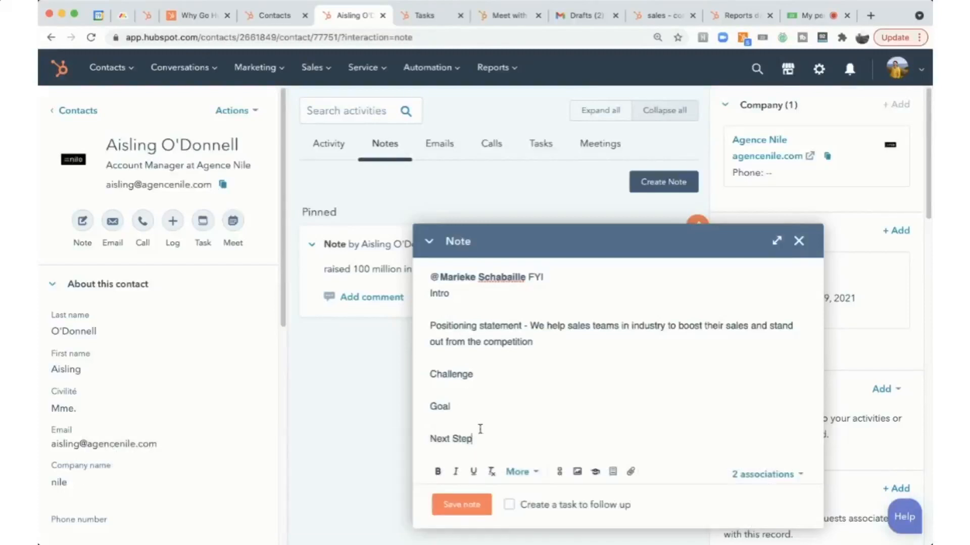
click(610, 472)
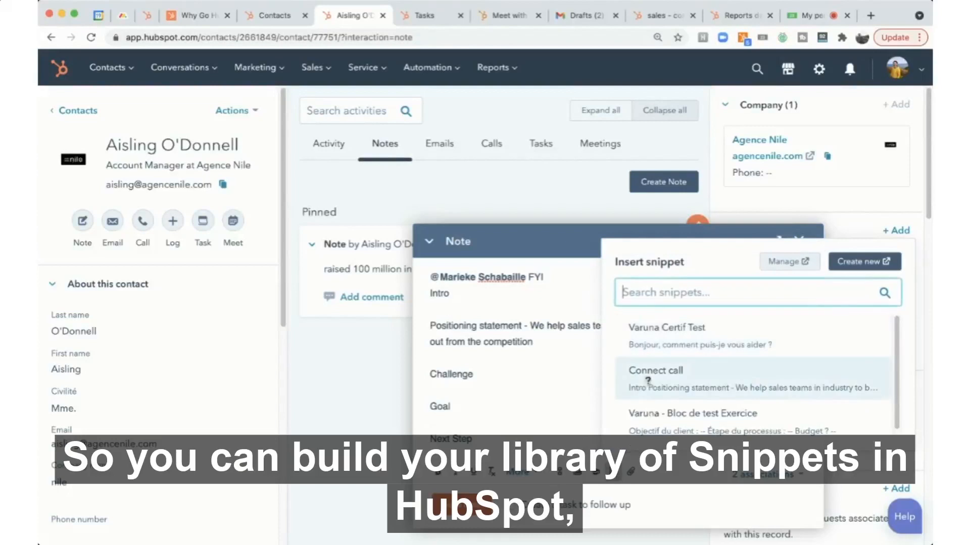
click(648, 385)
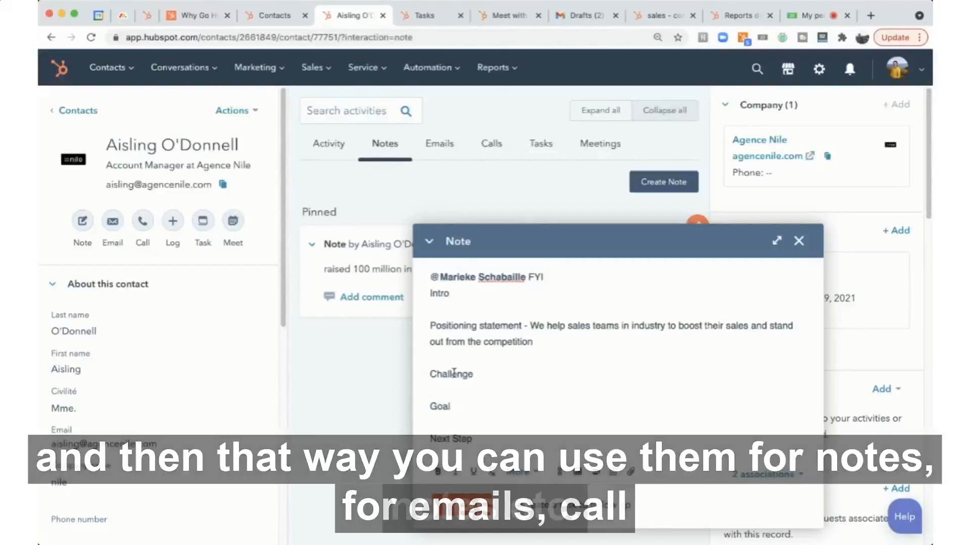
click(798, 241)
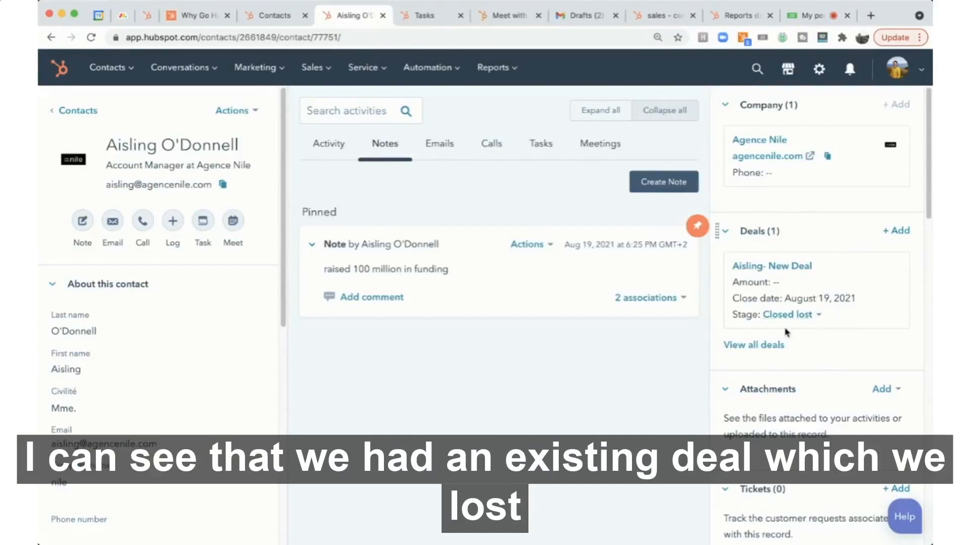
- Create a new deal for this contact named 'Nile - New Deal' in the Sales Pipeline
click(895, 232)
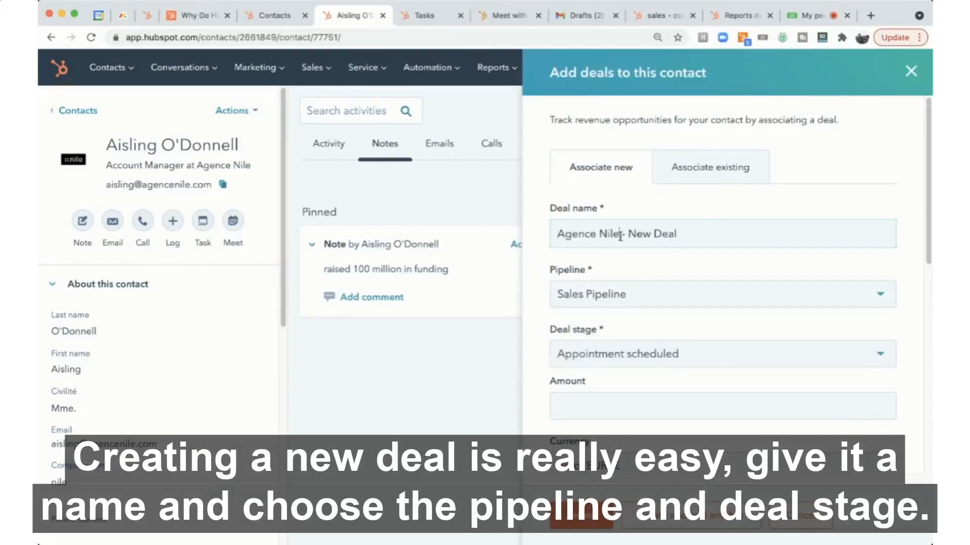
drag(621, 237, 545, 241)
text(Nile)
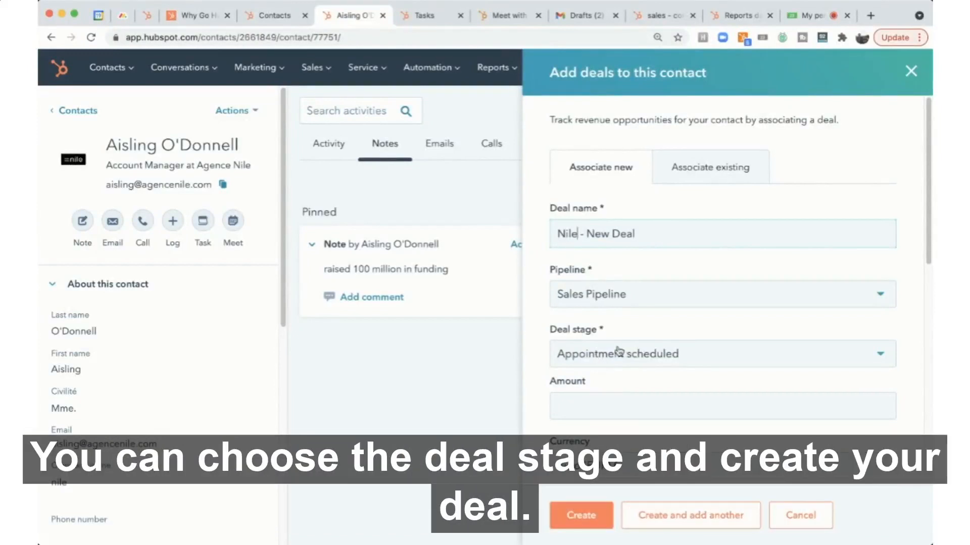
scroll(596, 356, down, 2)
click(581, 514)
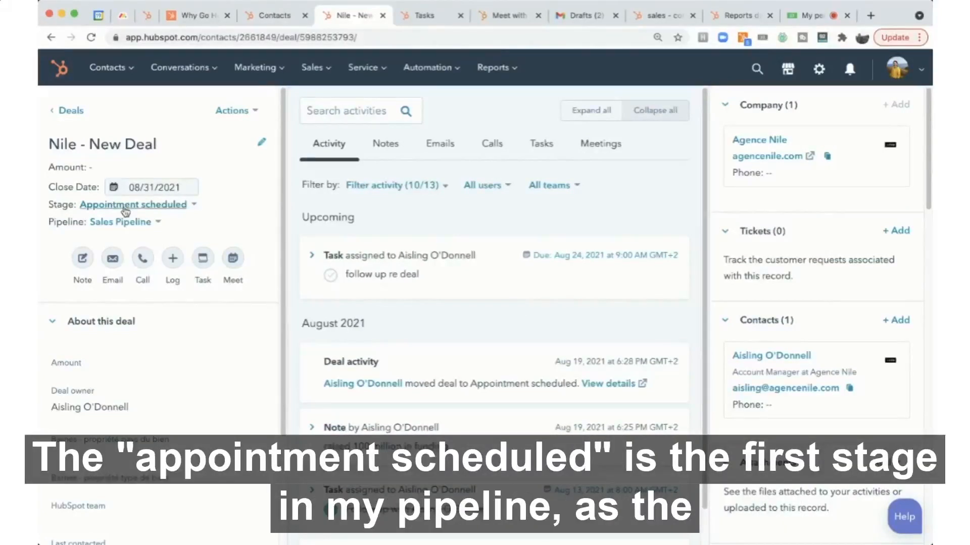
- Change the new deal's stage to Qualified to buy
click(125, 206)
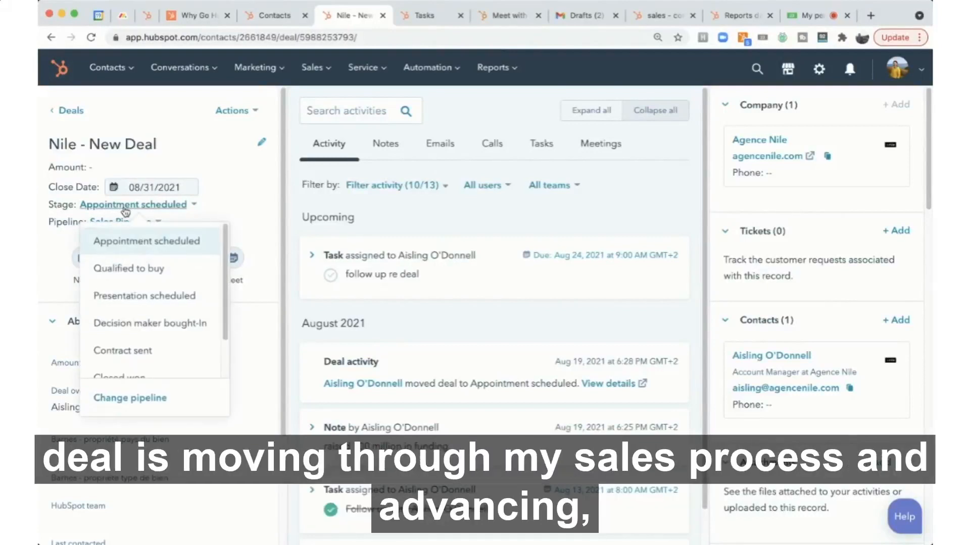
click(113, 270)
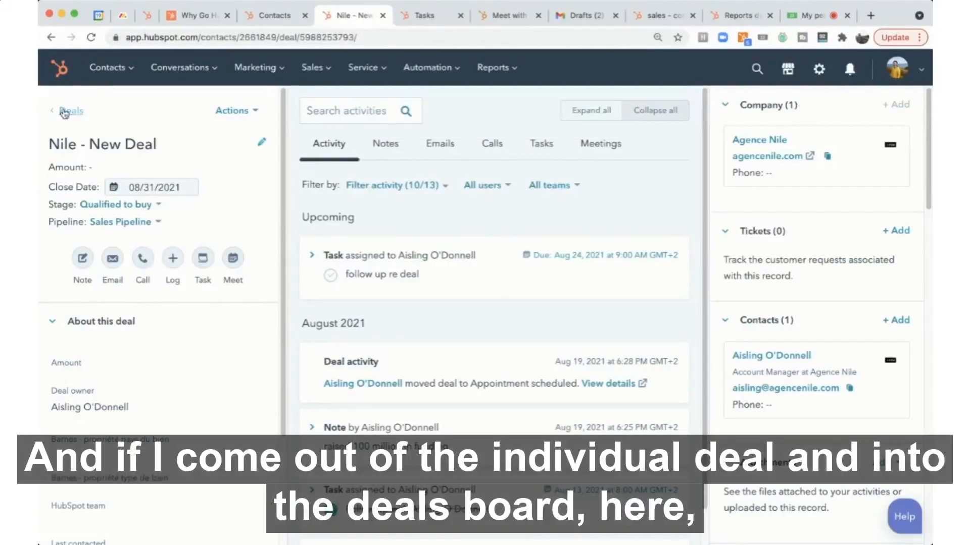
- Go to the deals board and move 'Nile - New Deal' into the Decision maker bought-In column
click(64, 112)
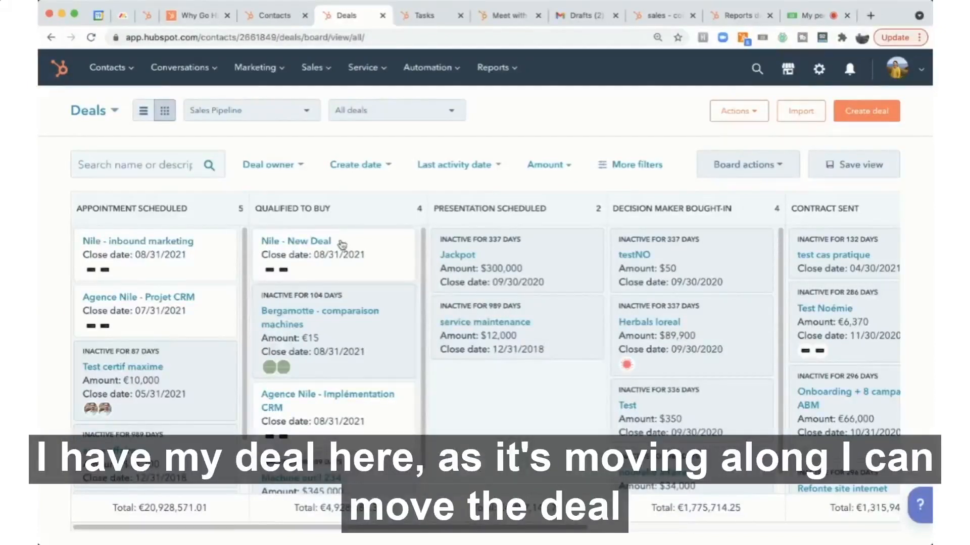
drag(342, 245, 693, 243)
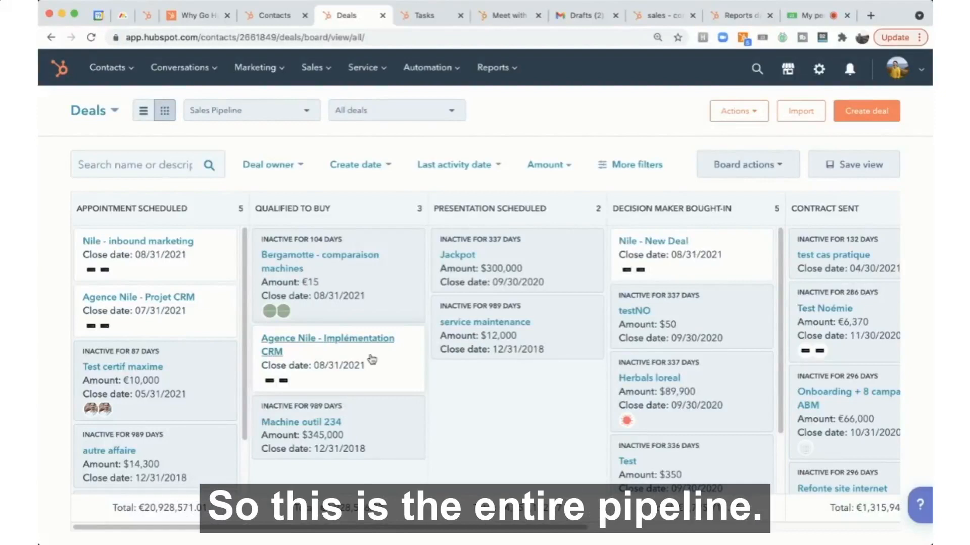
- Filter the deals board by deal owner to show only your own deals
click(278, 171)
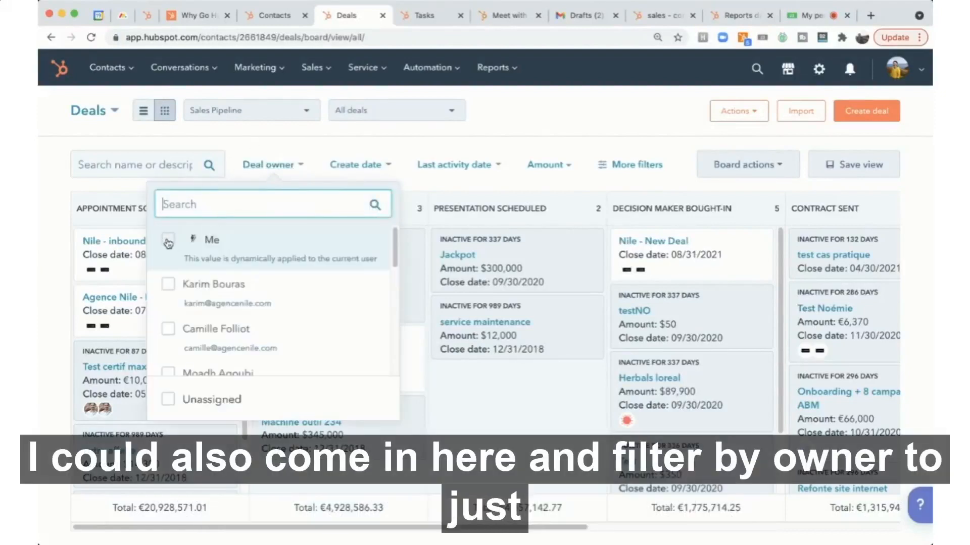
click(169, 244)
click(390, 147)
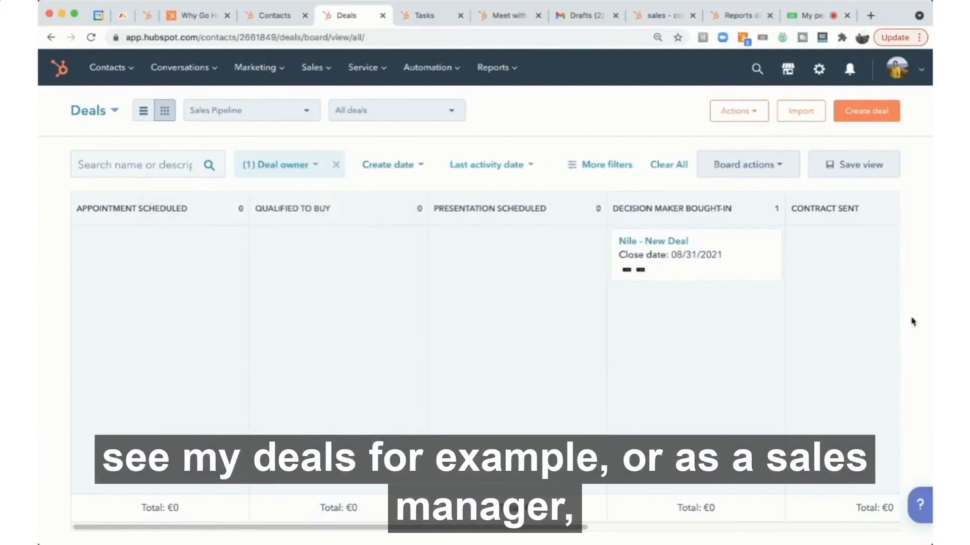
- Change the deal owner filter to another sales rep instead of yourself and switch the deals to list view
click(321, 170)
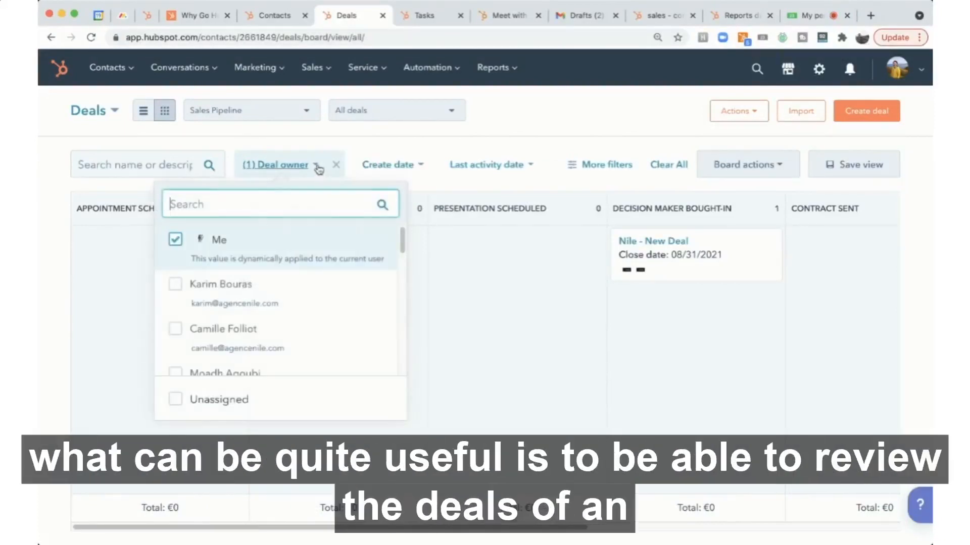
click(175, 246)
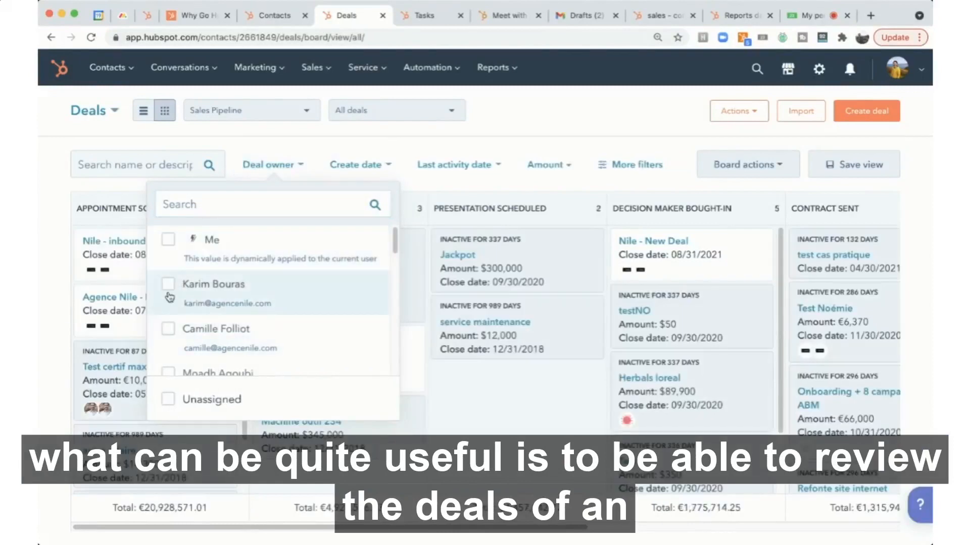
click(169, 286)
click(535, 121)
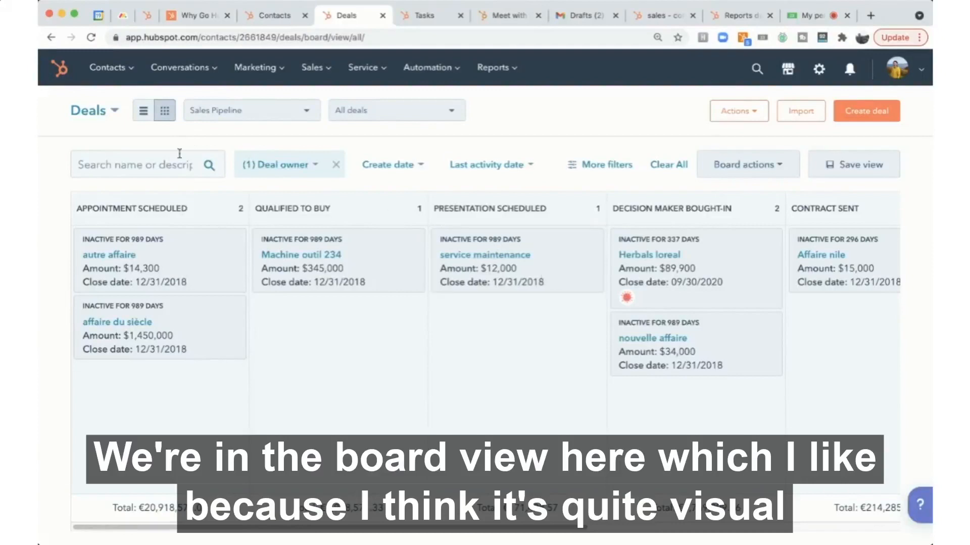
click(143, 110)
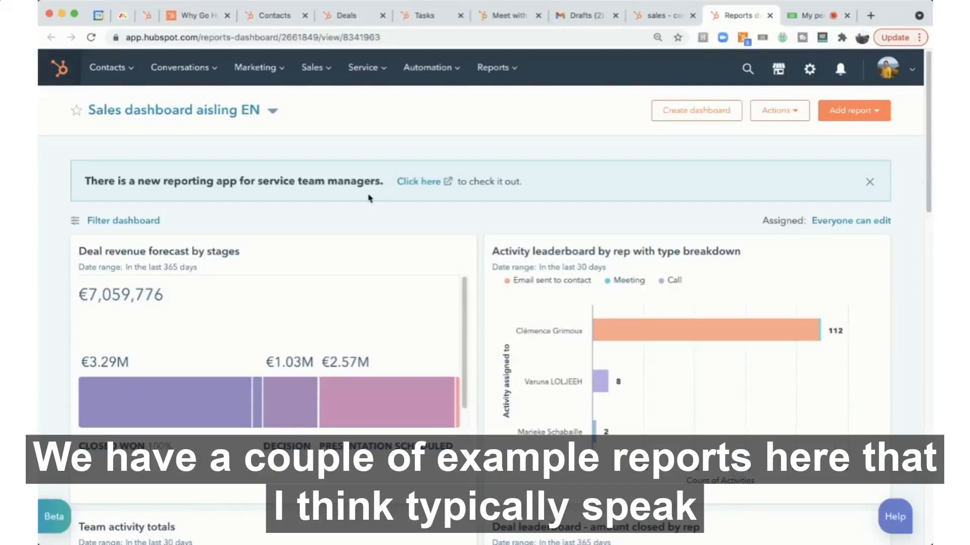
- Scroll through the sales dashboard to review the deal revenue, activity and leaderboard reports
scroll(232, 233, down, 2)
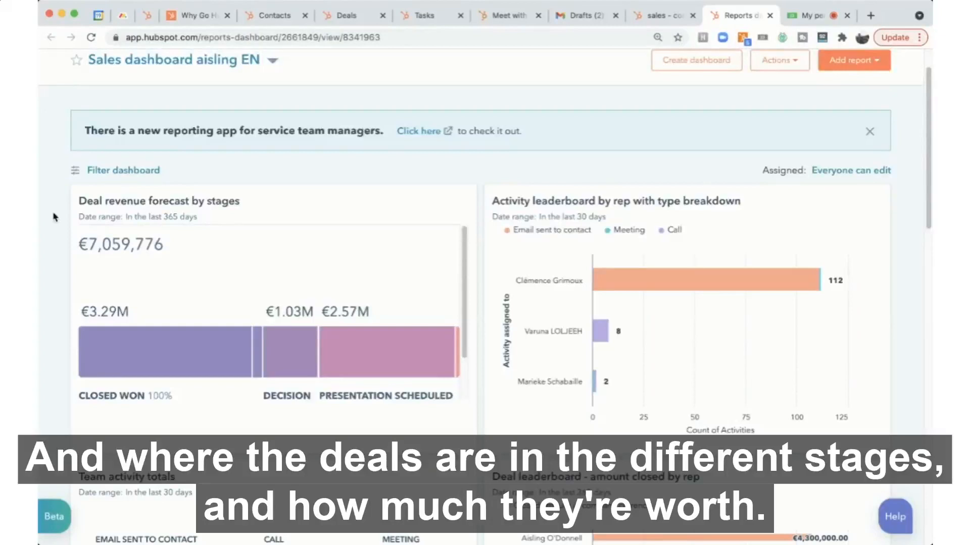
mouse_move(635, 287)
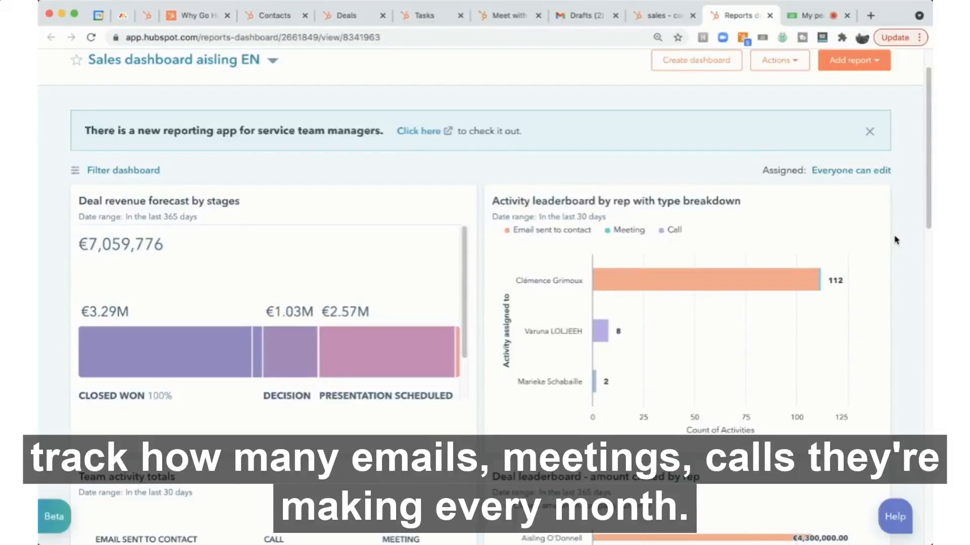
scroll(897, 241, down, 5)
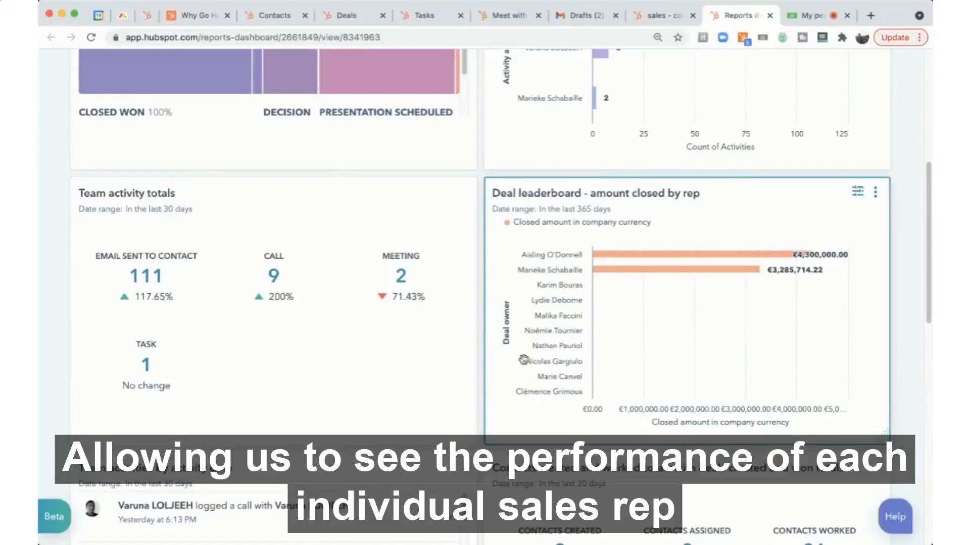
scroll(523, 360, up, 10)
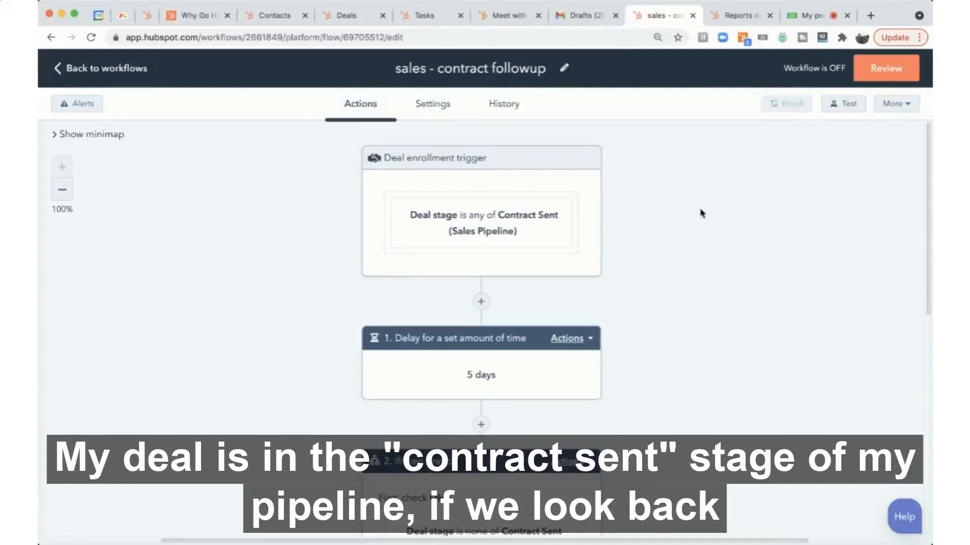
- Return to the Deals tab, switch to board view and scroll across to the Contract sent stage
click(348, 16)
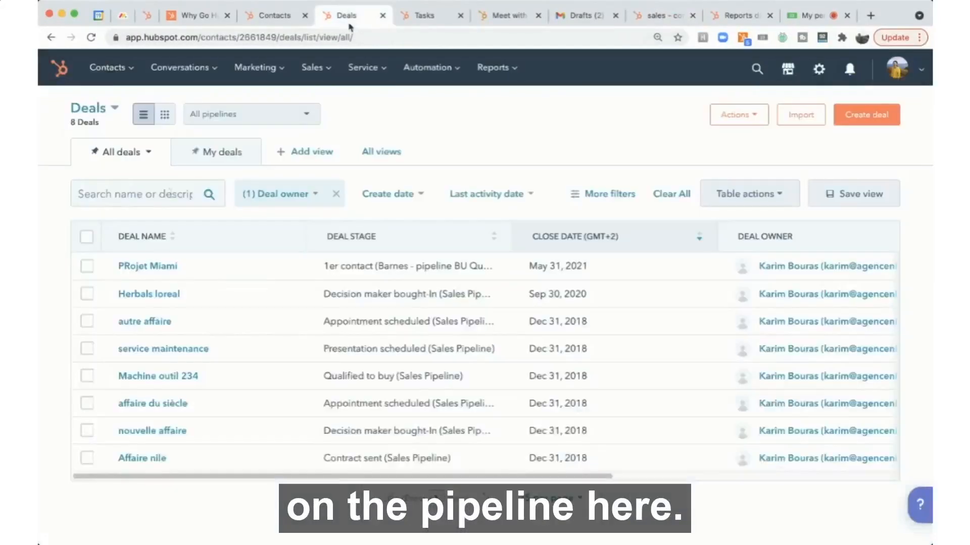
click(165, 115)
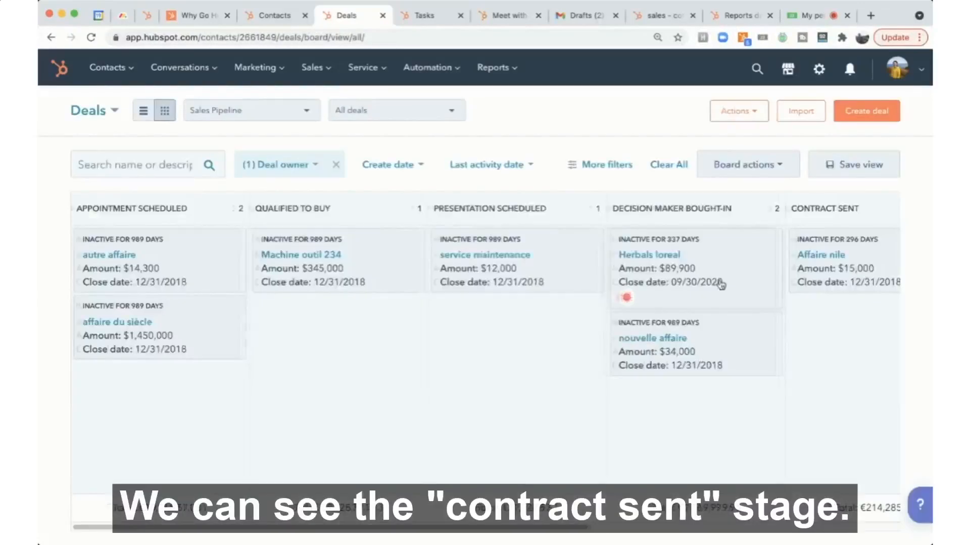
scroll(721, 284, right, 4)
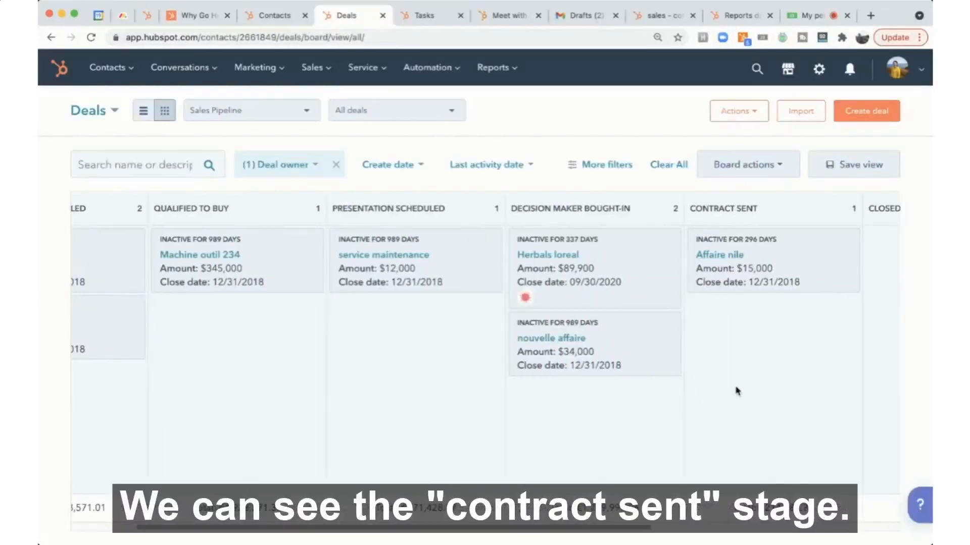
scroll(737, 390, right, 3)
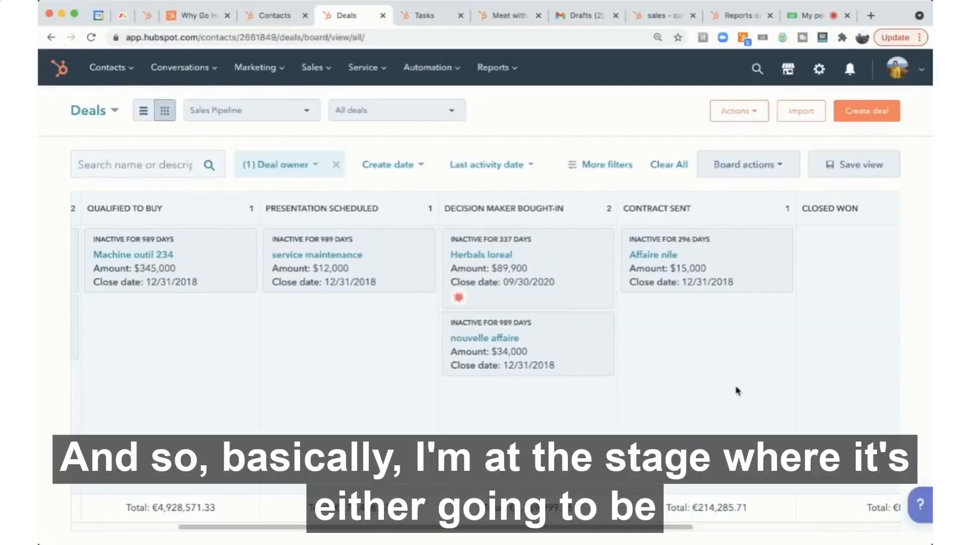
scroll(737, 390, right, 1)
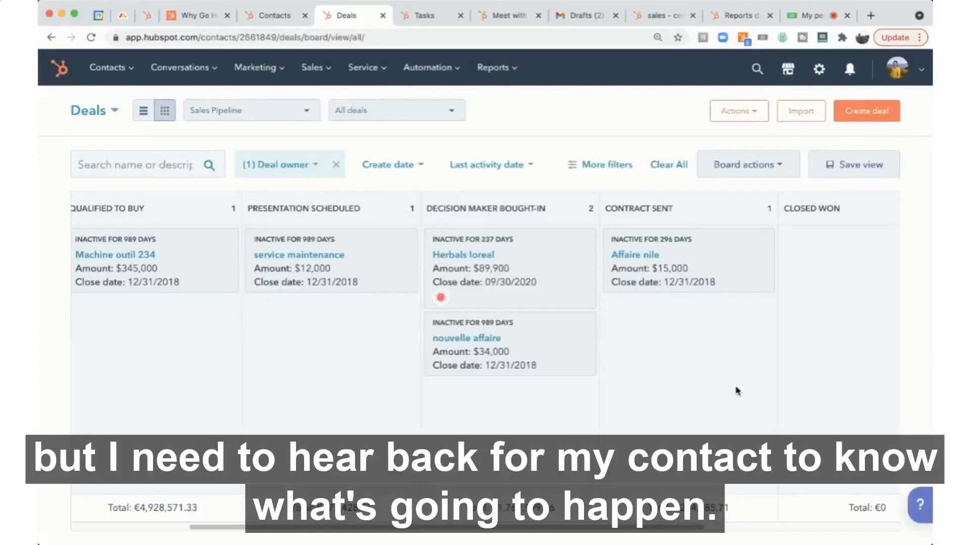
- Switch to the 'sales - contract followup' workflow and scroll through its delay, branch and notification actions
click(661, 16)
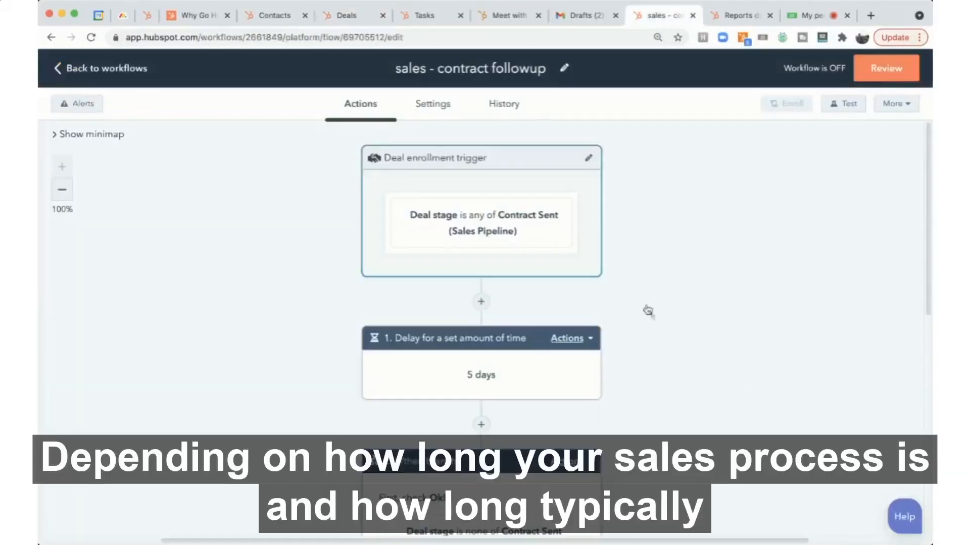
scroll(648, 311, down, 3)
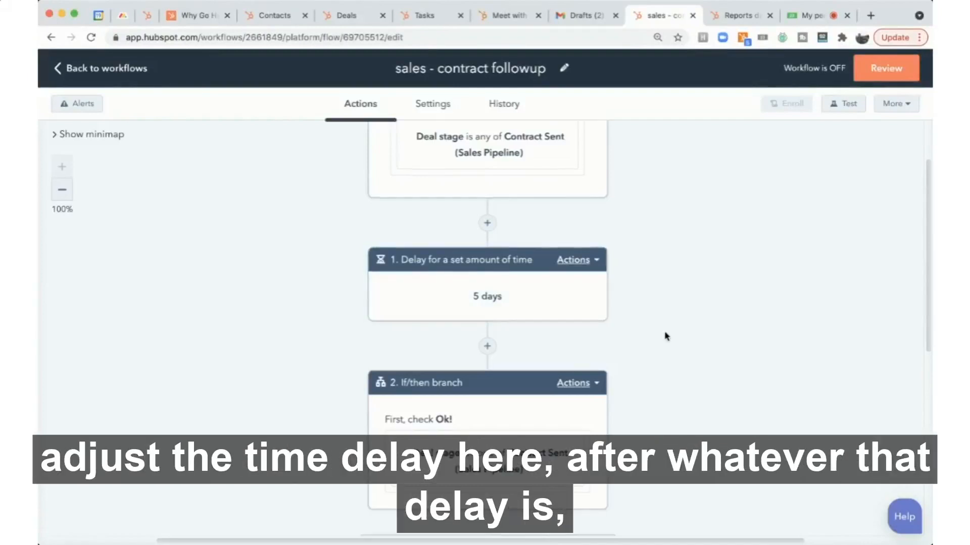
scroll(665, 336, down, 1)
scroll(664, 336, up, 1)
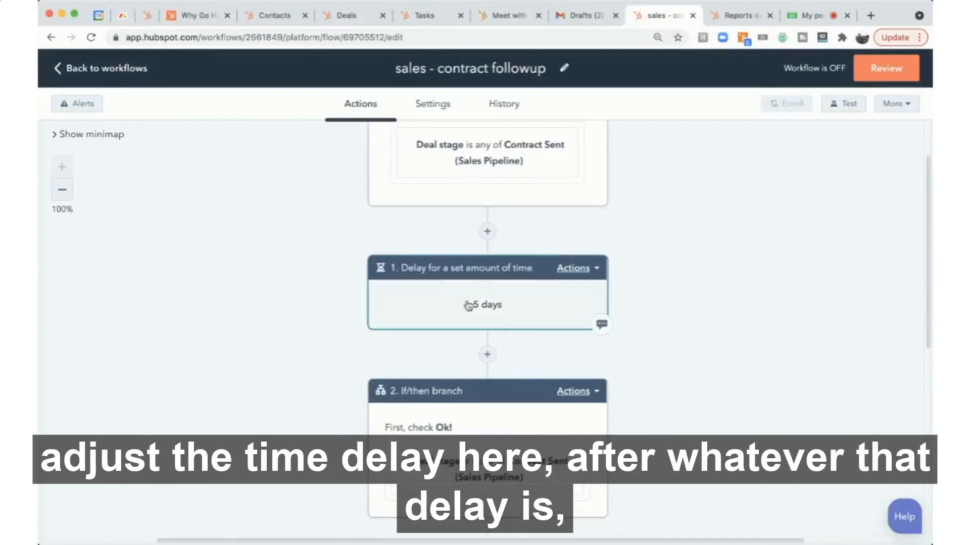
scroll(510, 308, down, 2)
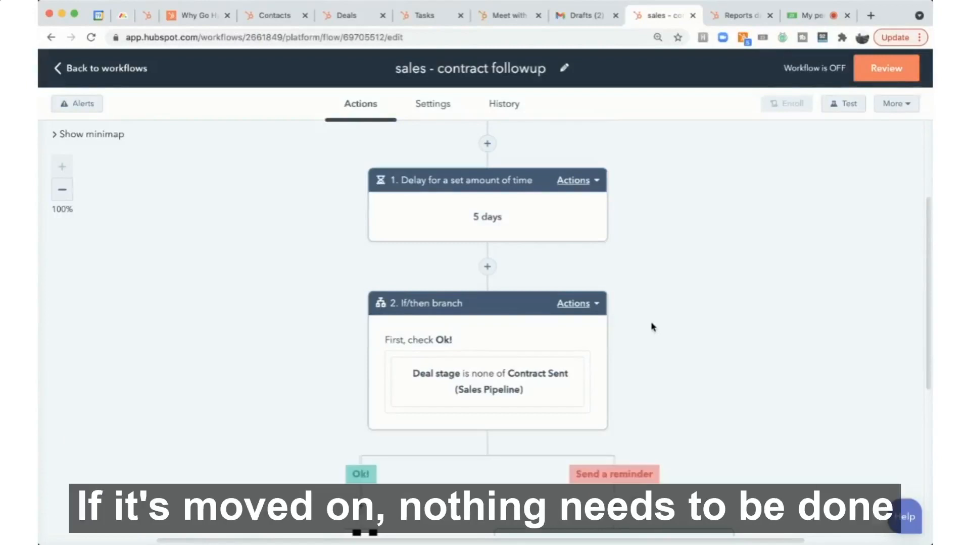
scroll(651, 326, down, 3)
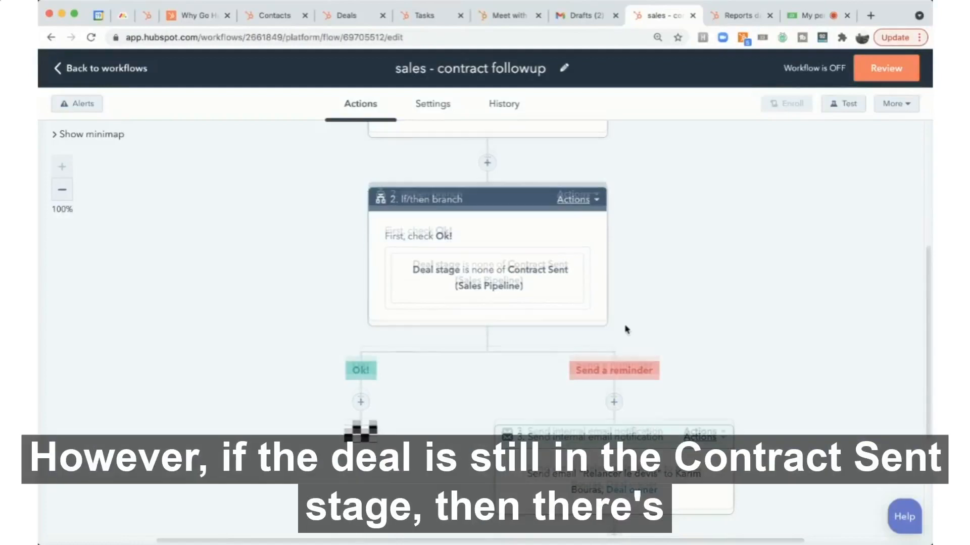
scroll(626, 329, down, 2)
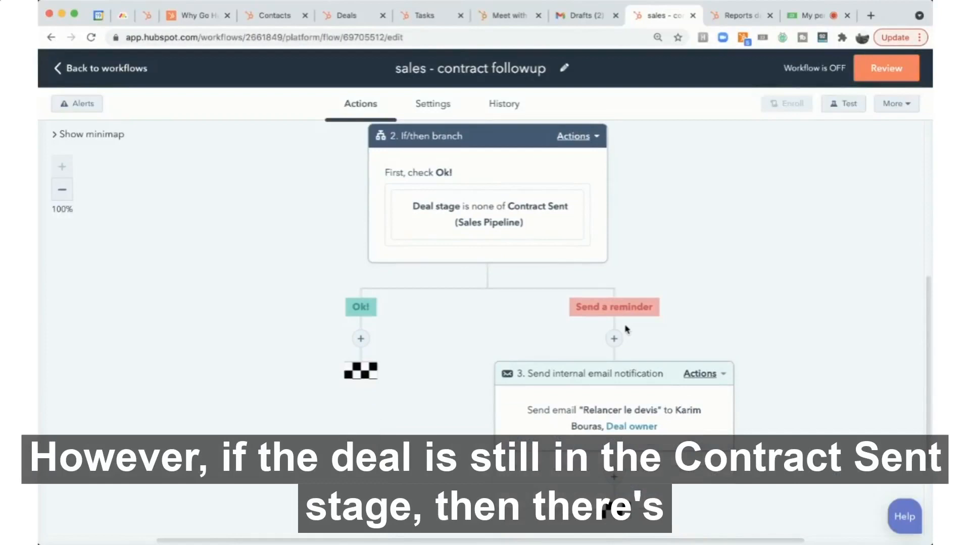